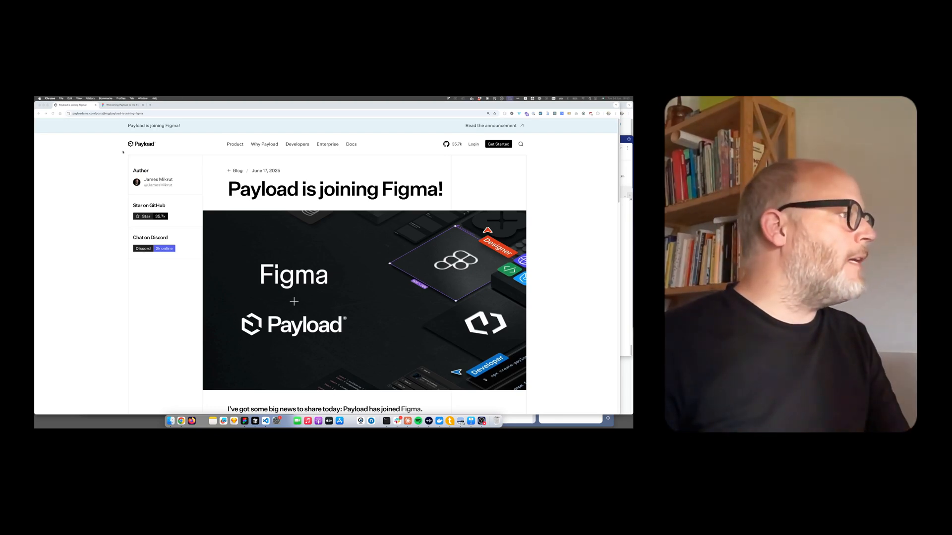
# Open the Payload homepage in a new tab from its logo and switch to it.
pyautogui.keyDown('super'); pyautogui.click(152, 142); pyautogui.keyUp('super')
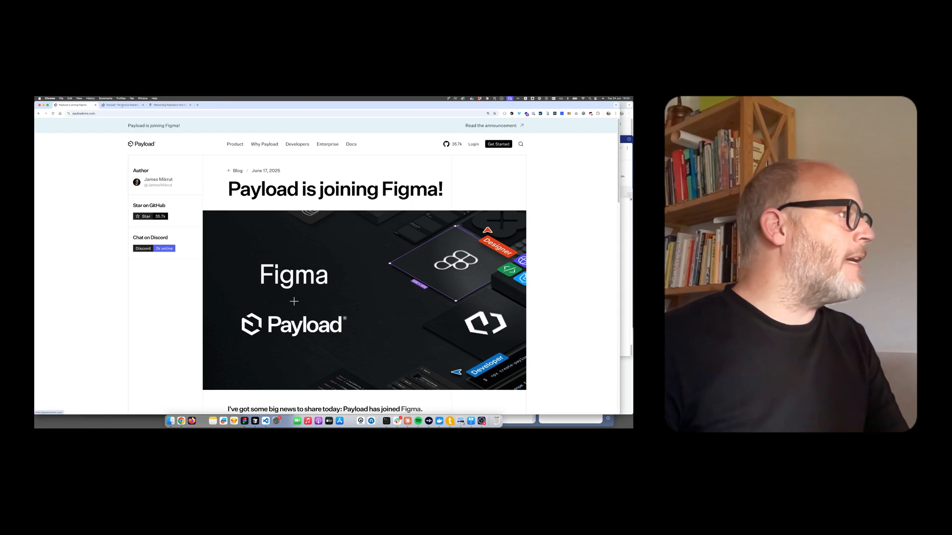
pyautogui.hotkey('ctrl', 'Tab')
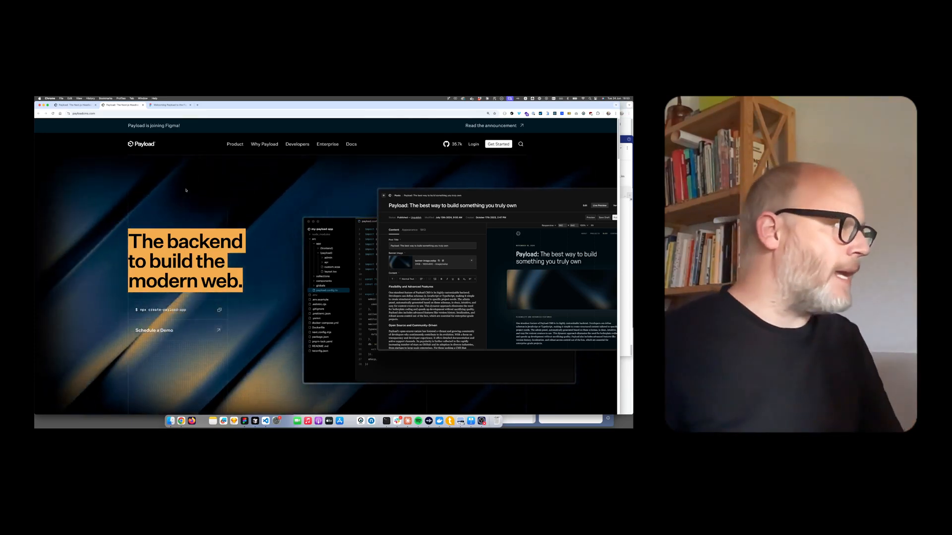
pyautogui.click(186, 191)
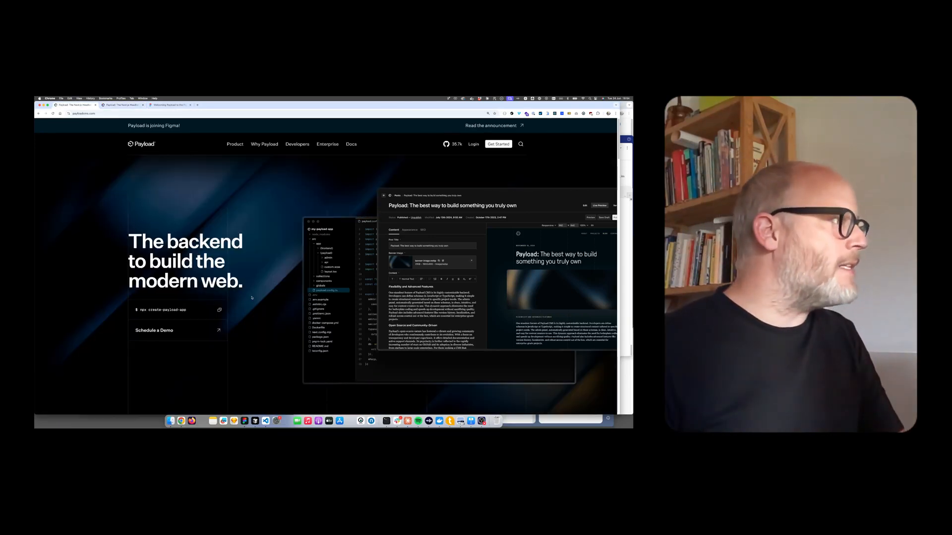
pyautogui.scroll(-1, 249, 290)
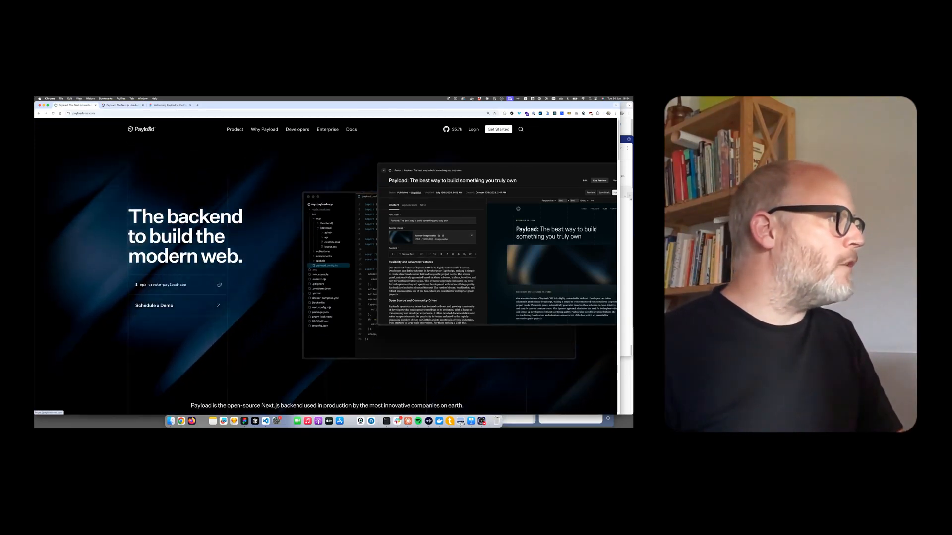
# Return to the 'Payload is joining Figma' post tab to read its change lists.
pyautogui.click(490, 125)
pyautogui.scroll(-10, 204, 279)
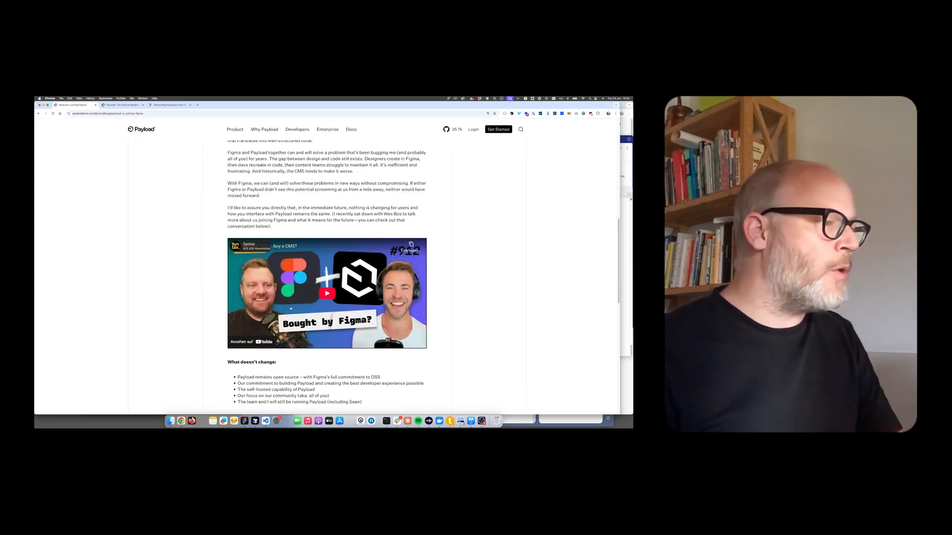
pyautogui.scroll(-2, 290, 309)
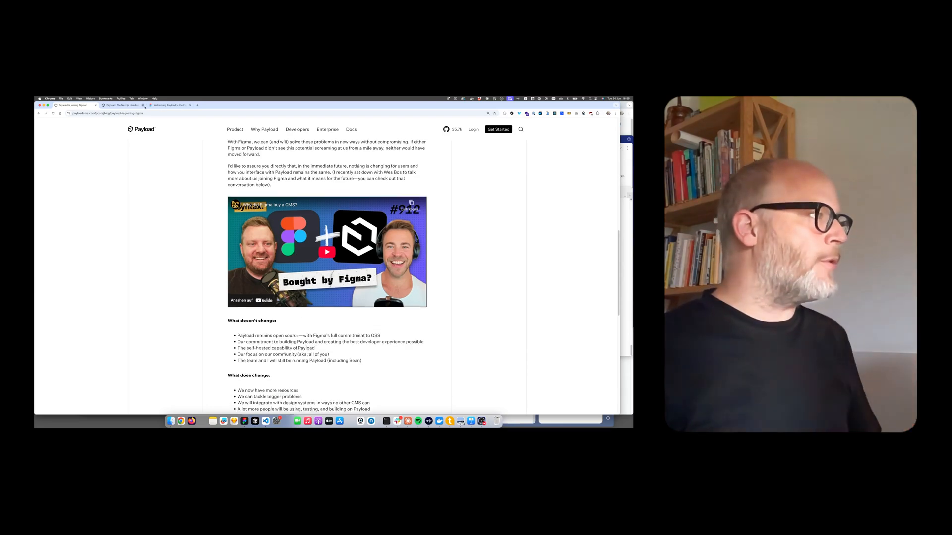
# Switch back to the Payload homepage tab in the tab bar.
pyautogui.click(123, 105)
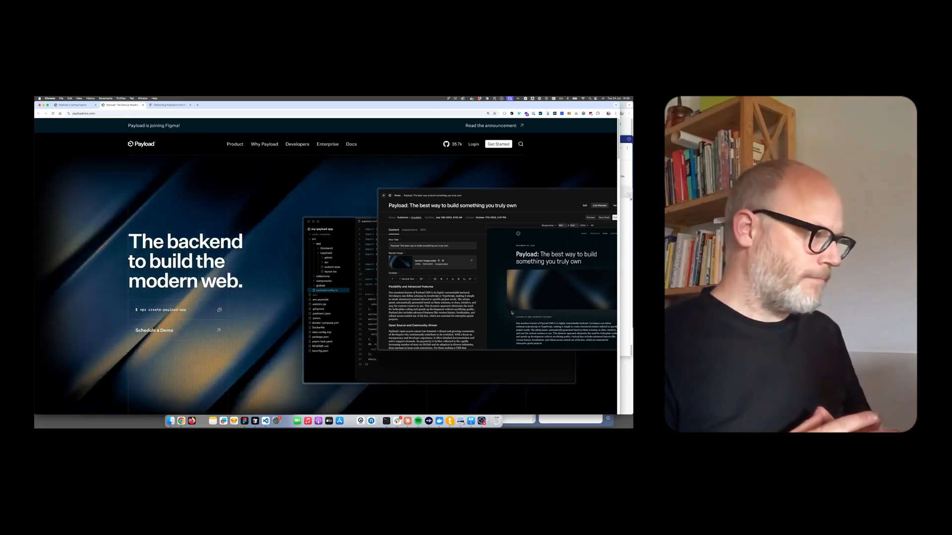
# Show Figma's 'Welcoming Payload to the Figma team' post and zoom in for reading.
pyautogui.click(170, 105)
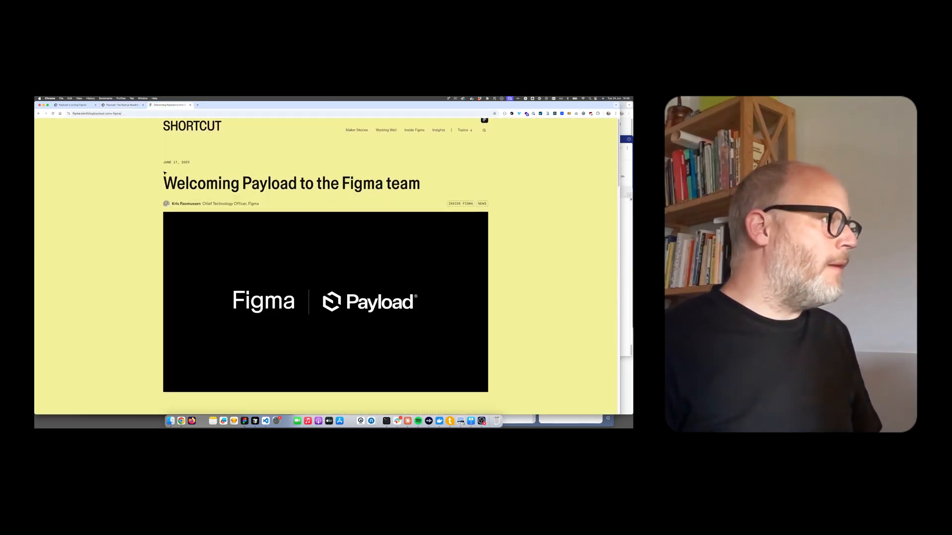
pyautogui.scroll(-3, 165, 172)
pyautogui.scroll(-4, 164, 173)
pyautogui.scroll(-4, 164, 173)
pyautogui.scroll(-5, 165, 172)
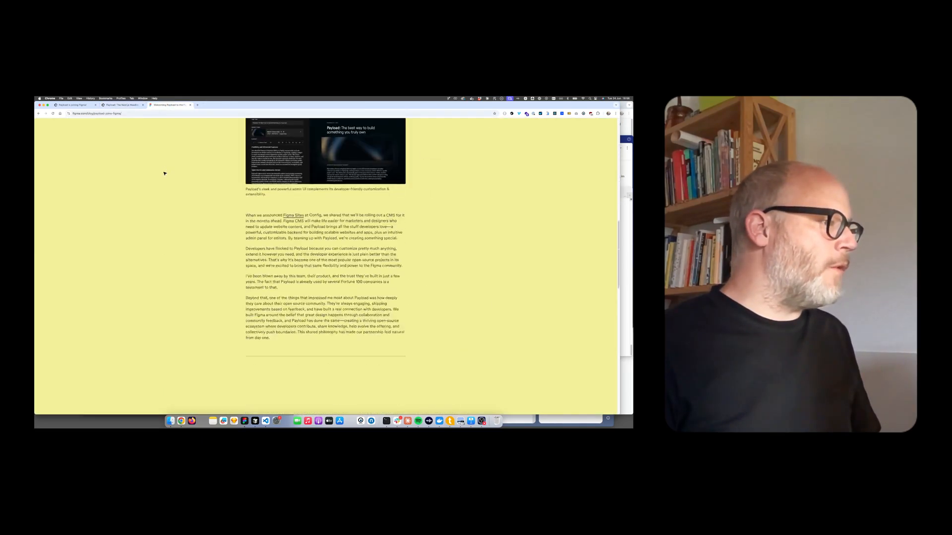
pyautogui.scroll(-3, 164, 173)
pyautogui.scroll(-4, 165, 173)
pyautogui.scroll(-3, 164, 172)
pyautogui.scroll(10, 164, 172)
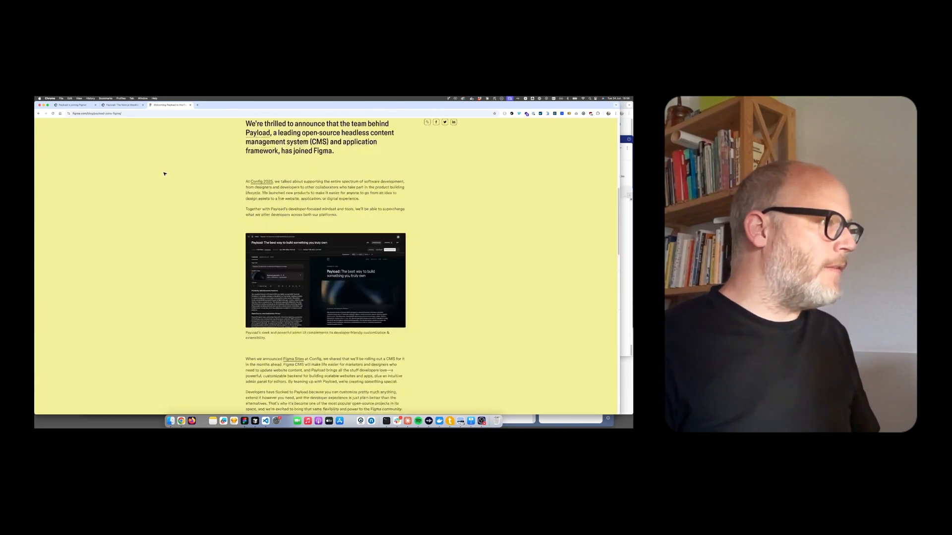
pyautogui.scroll(8, 164, 172)
pyautogui.press('super+plus')
pyautogui.press('super+plus')
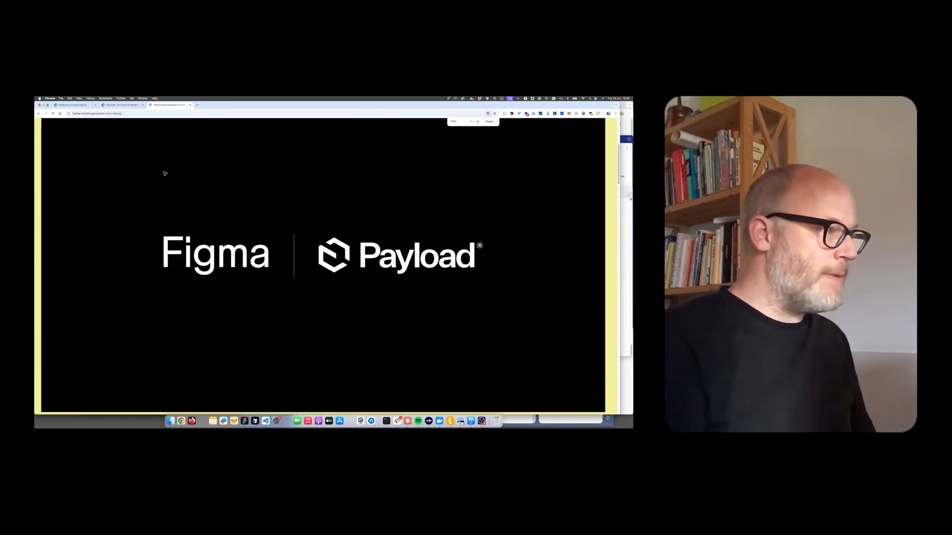
pyautogui.scroll(-5, 164, 172)
pyautogui.scroll(-2, 165, 172)
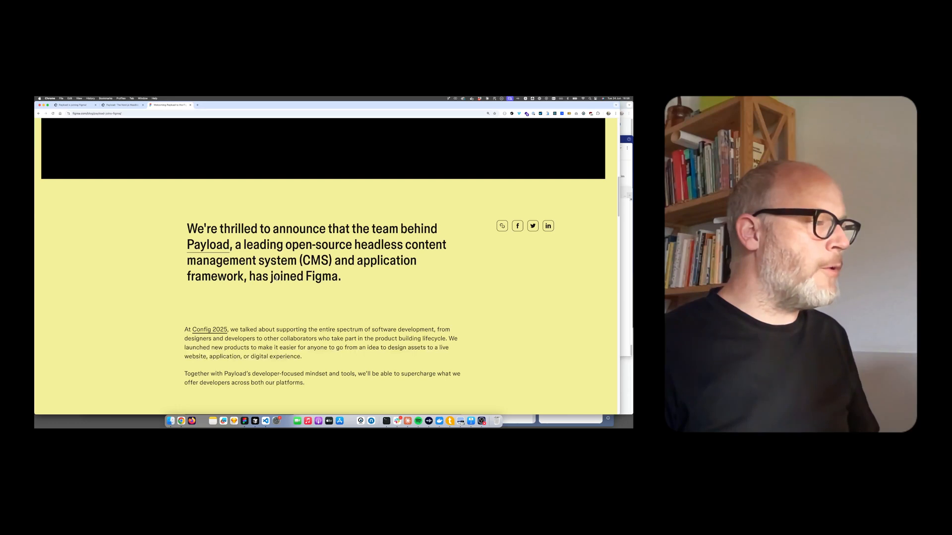
# Highlight the headline, the Config 2025 paragraph, then leave 'product building lifecycle' selected.
pyautogui.moveTo(341, 277); pyautogui.dragTo(202, 233)
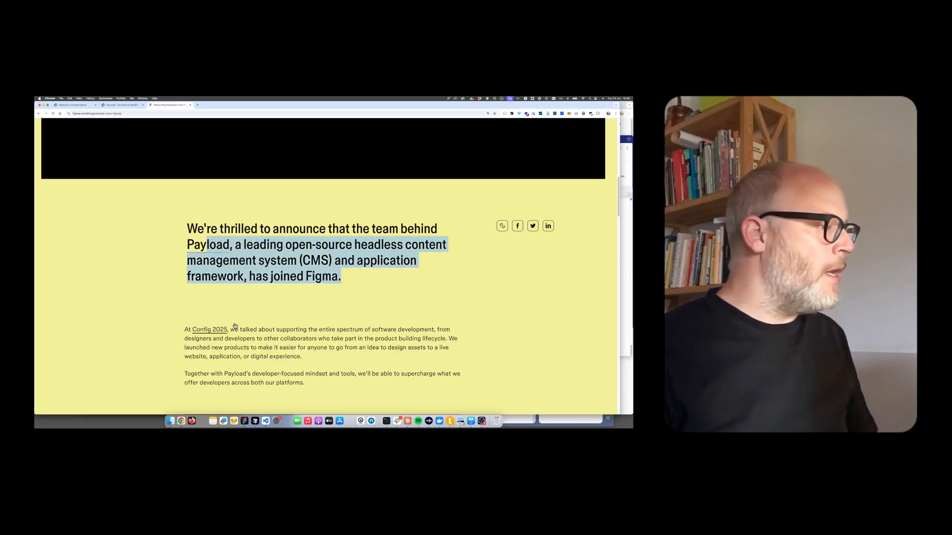
pyautogui.scroll(-1, 234, 327)
pyautogui.scroll(-1, 234, 326)
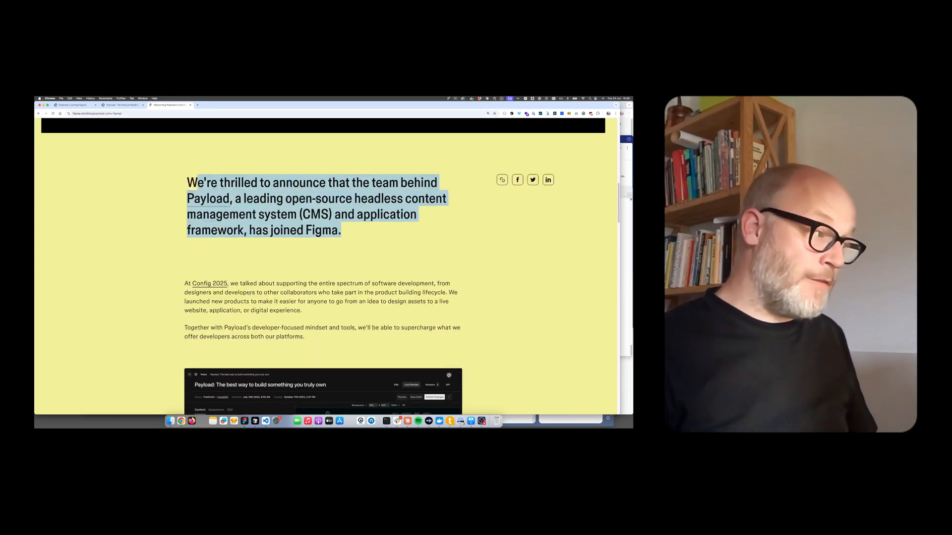
pyautogui.click(305, 283)
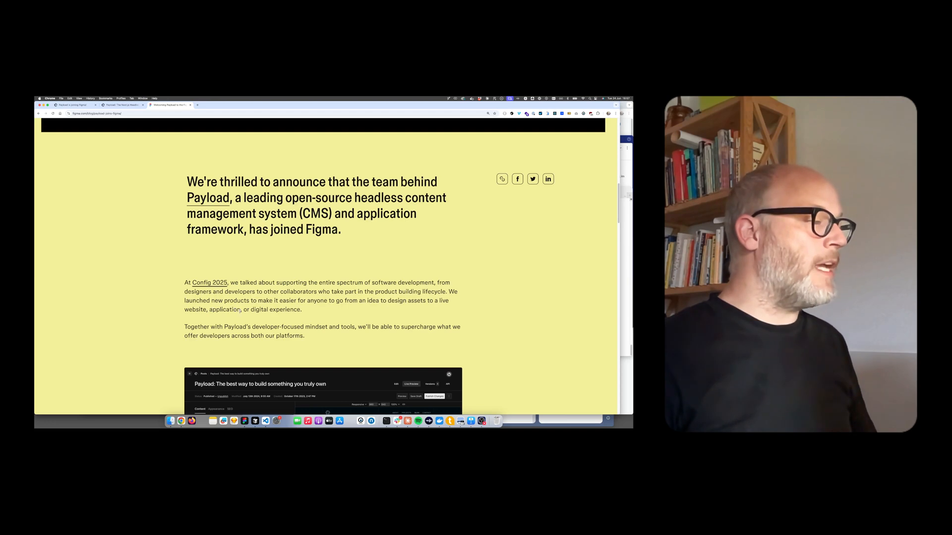
pyautogui.moveTo(304, 309); pyautogui.dragTo(190, 284)
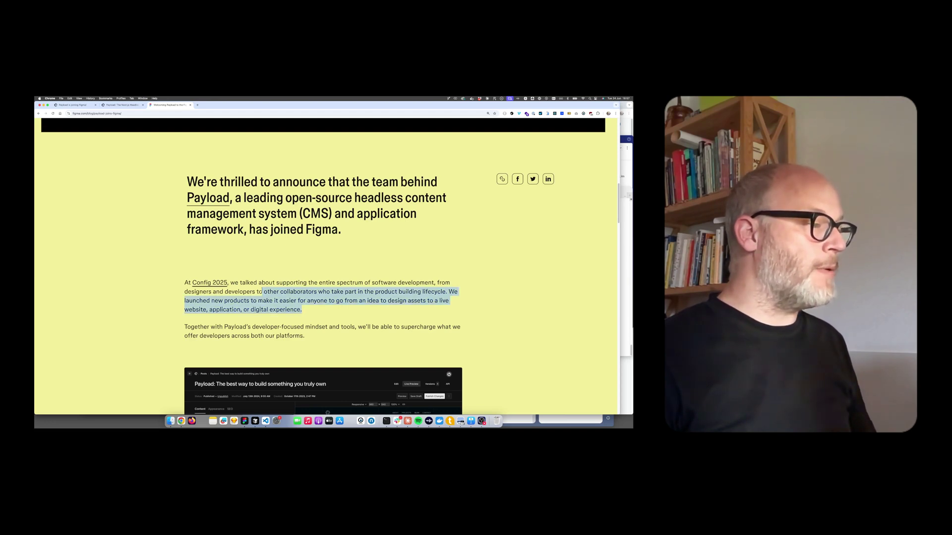
pyautogui.click(188, 275)
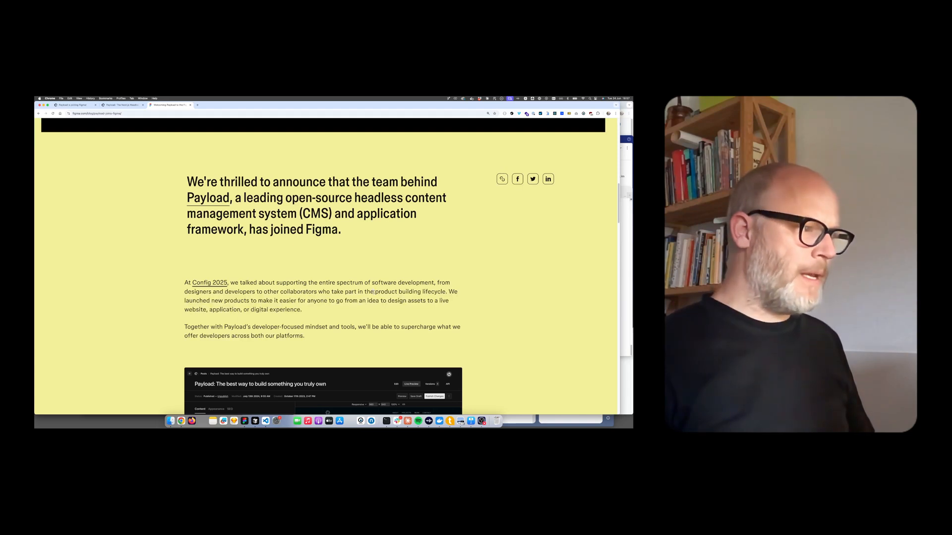
pyautogui.moveTo(374, 292); pyautogui.dragTo(445, 291)
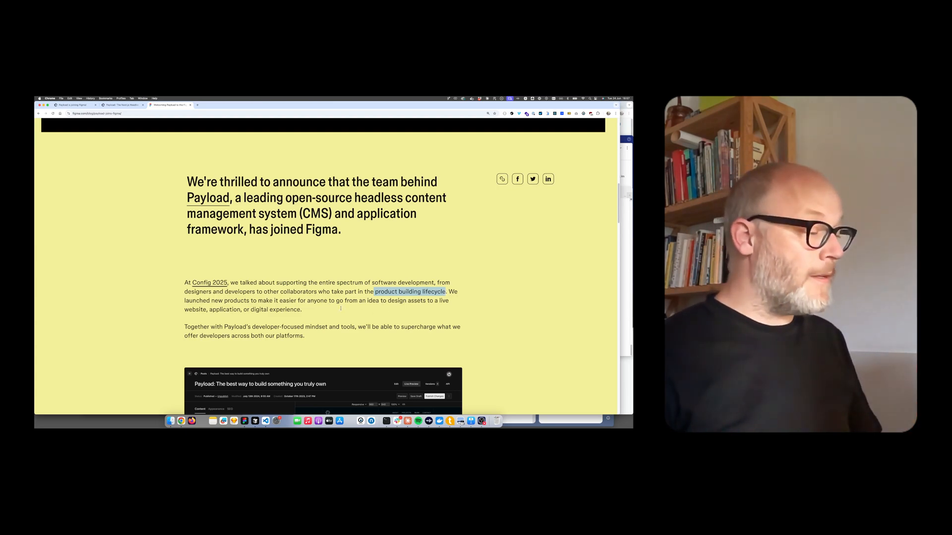
pyautogui.scroll(-3, 341, 308)
pyautogui.scroll(-2, 341, 307)
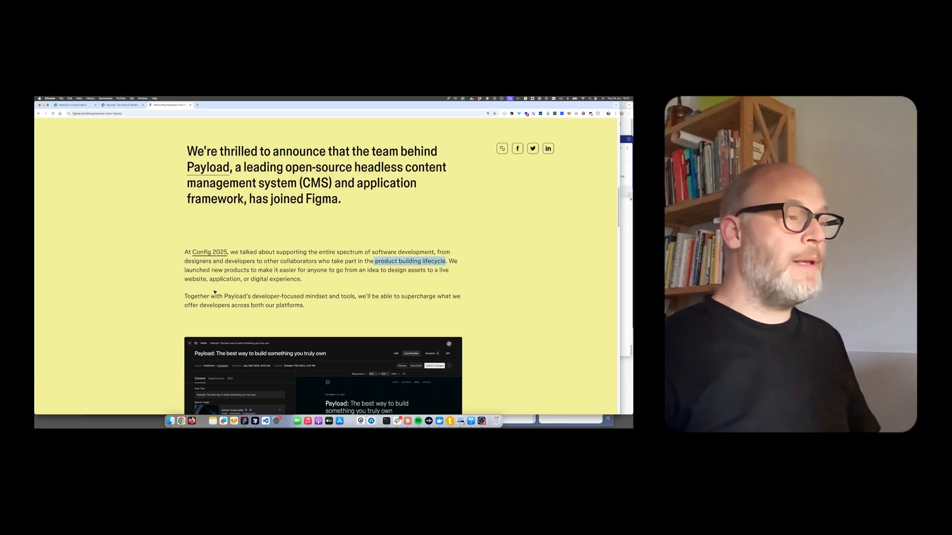
pyautogui.scroll(-1, 214, 293)
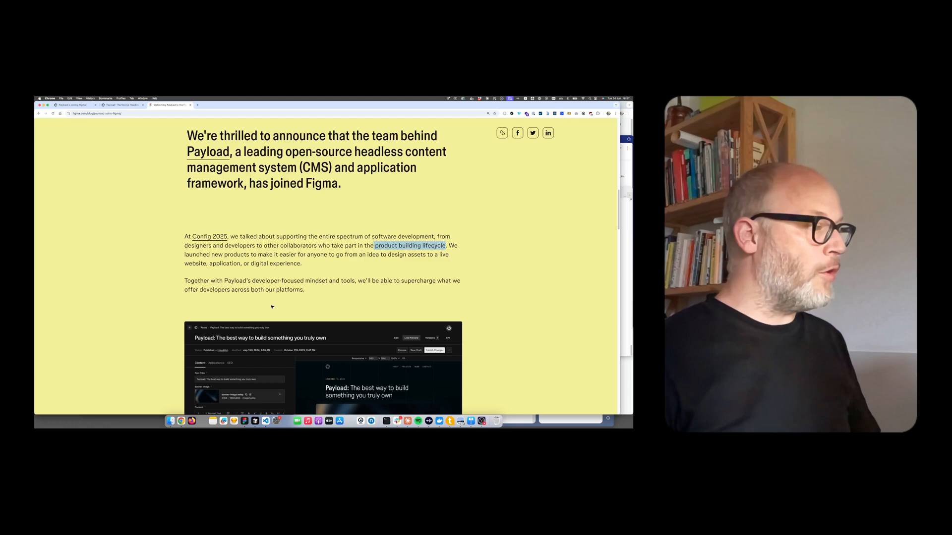
pyautogui.scroll(-3, 272, 306)
pyautogui.scroll(-2, 271, 306)
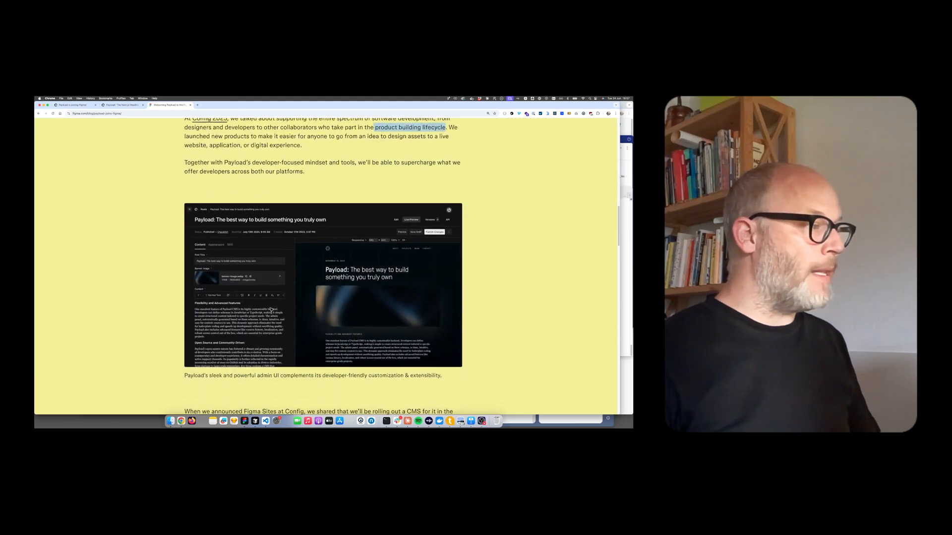
pyautogui.scroll(-1, 271, 308)
pyautogui.scroll(-5, 317, 323)
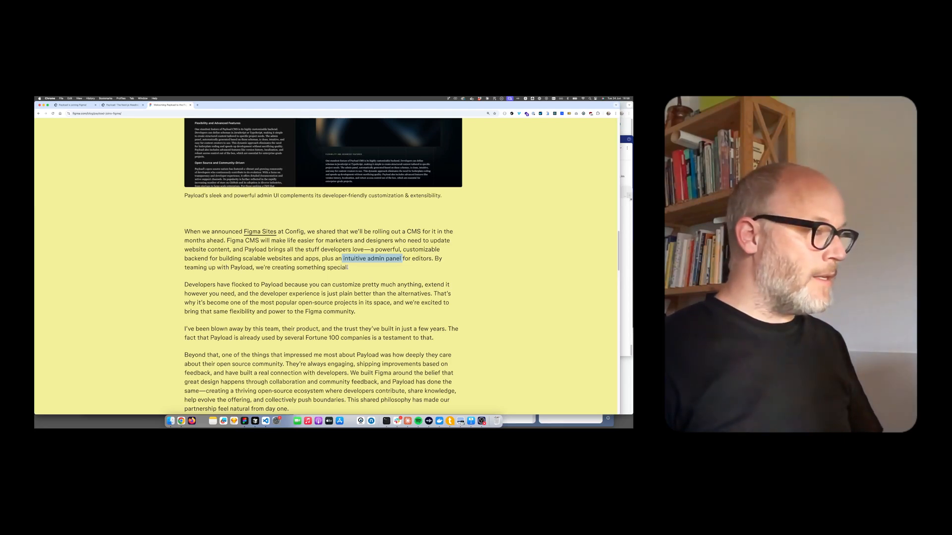
# Highlight the Figma Sites and CMS paragraph and the sentence on customizing Payload.
pyautogui.moveTo(348, 267); pyautogui.dragTo(162, 231)
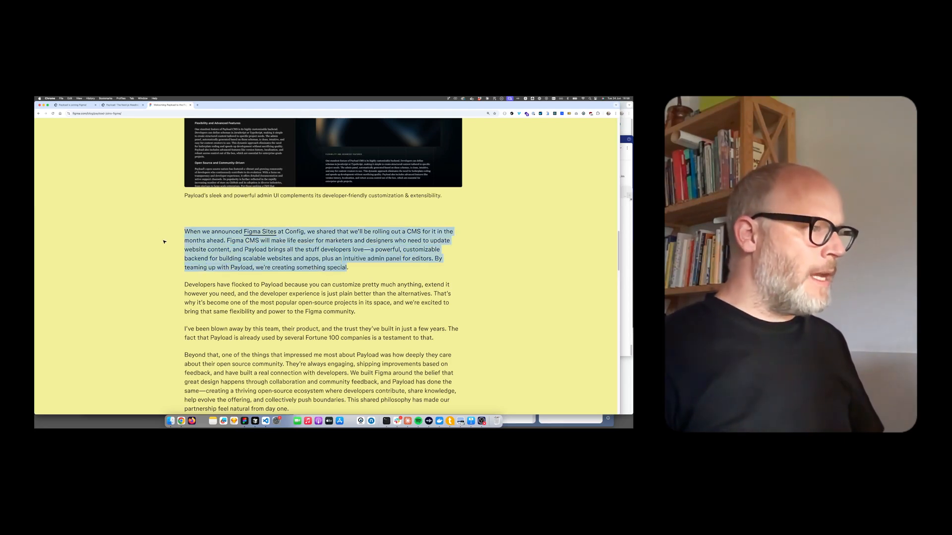
pyautogui.click(373, 282)
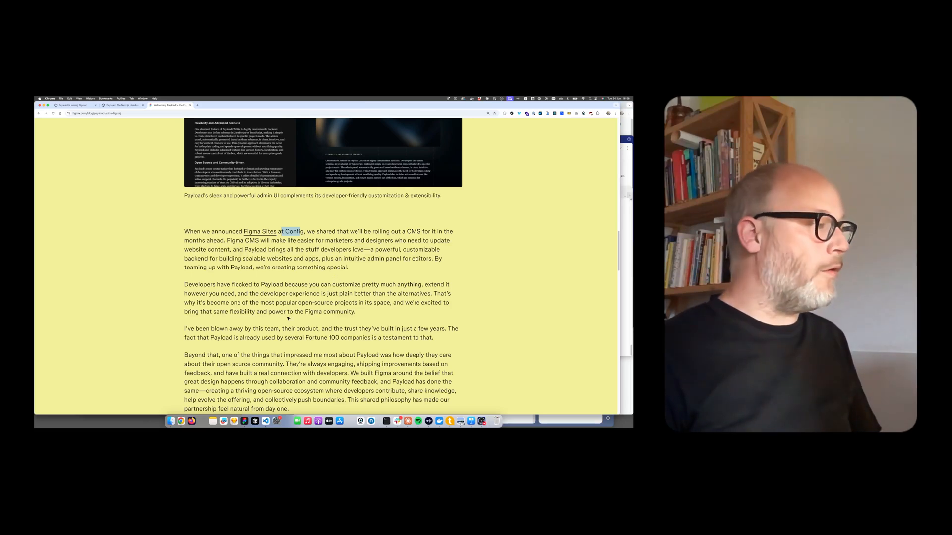
pyautogui.scroll(-3, 320, 297)
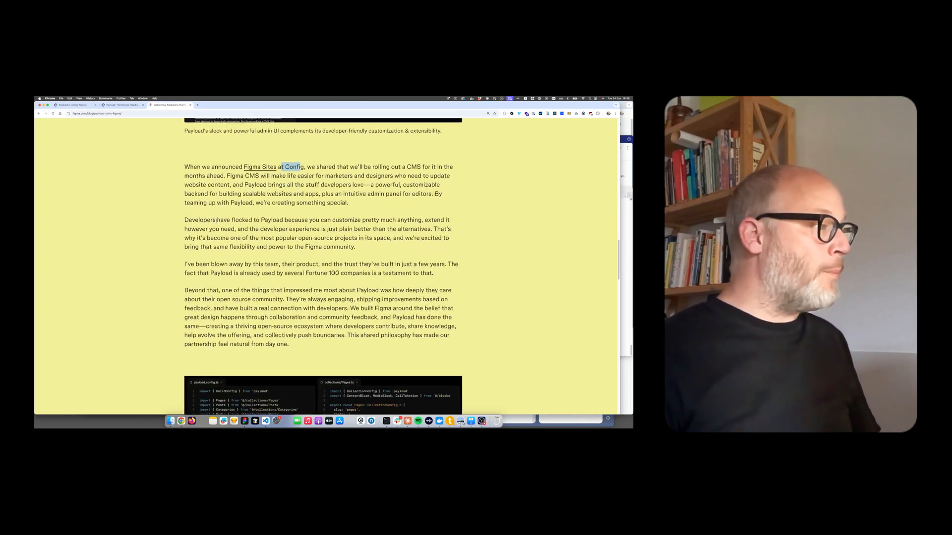
pyautogui.moveTo(250, 220); pyautogui.dragTo(341, 220)
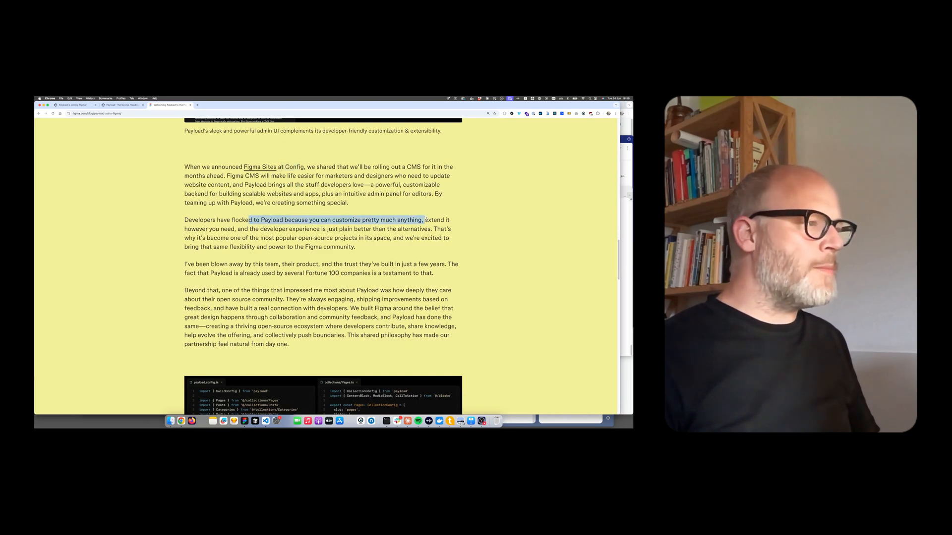
pyautogui.moveTo(444, 220); pyautogui.dragTo(430, 245)
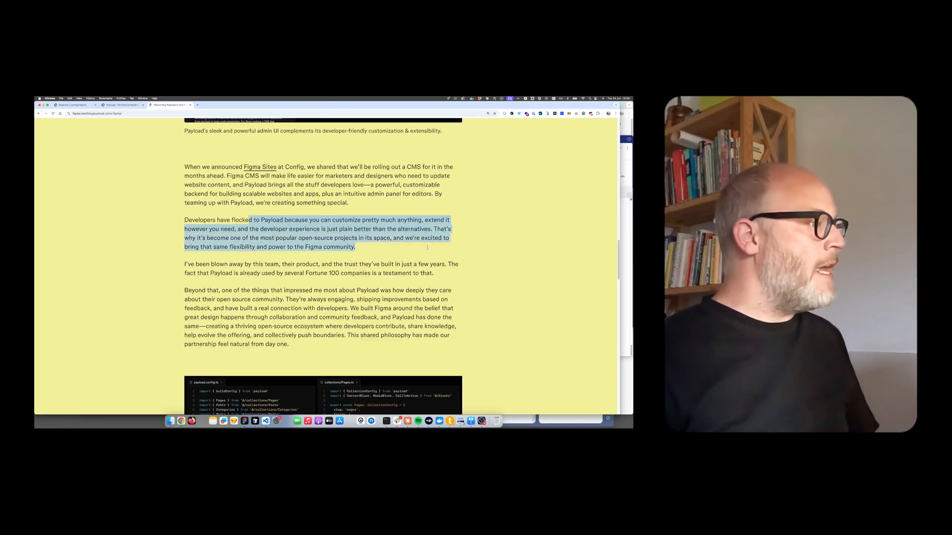
pyautogui.click(221, 244)
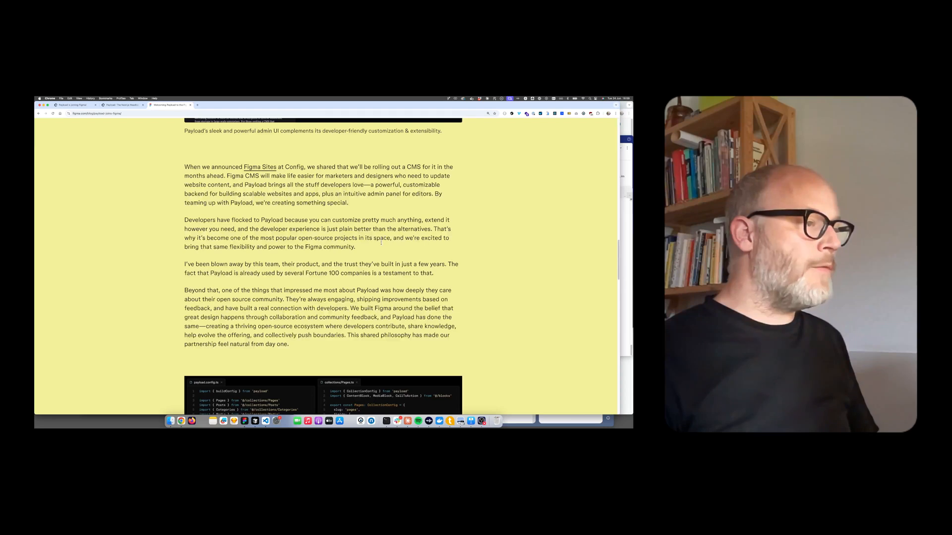
# Select the 'Developers have flocked' and 'I've been blown away' paragraphs together.
pyautogui.moveTo(356, 247); pyautogui.dragTo(187, 220)
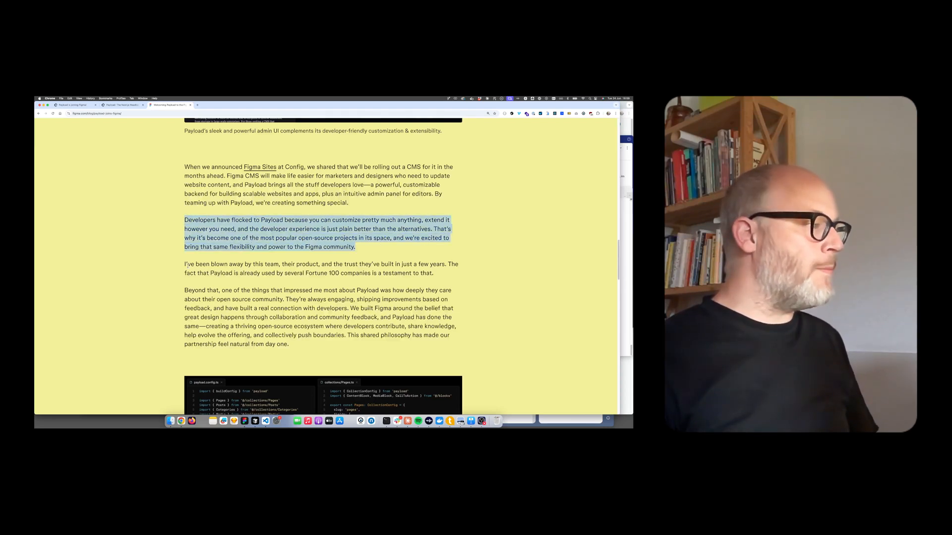
pyautogui.moveTo(185, 264); pyautogui.dragTo(243, 264)
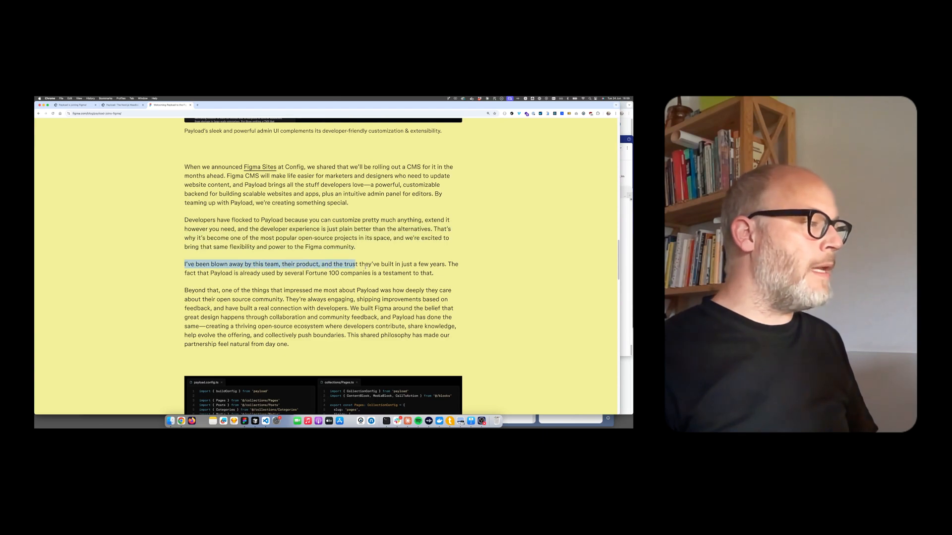
pyautogui.moveTo(435, 271); pyautogui.dragTo(436, 275)
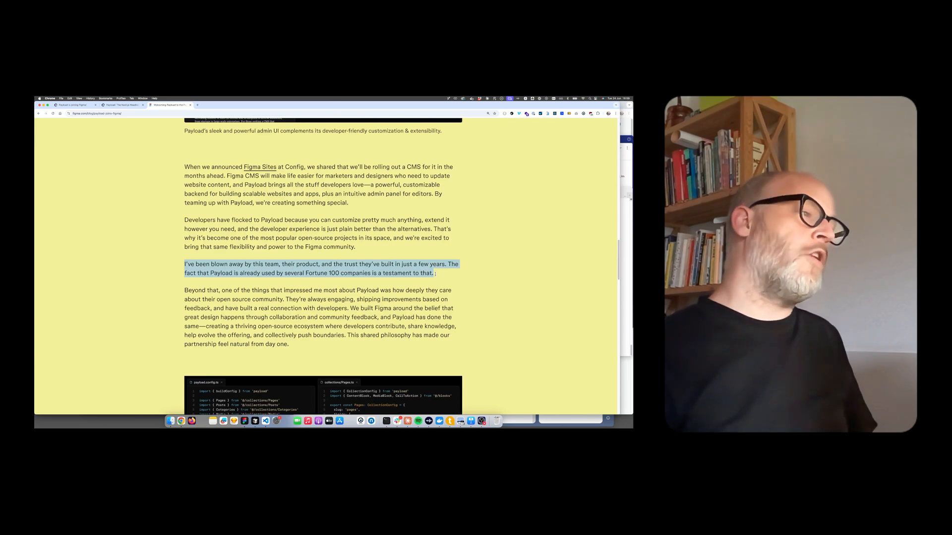
pyautogui.click(435, 274)
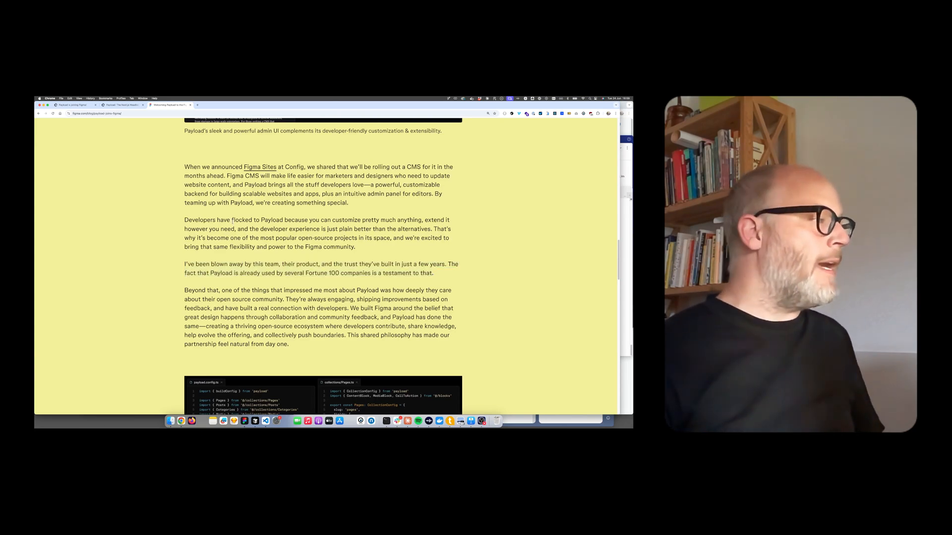
pyautogui.moveTo(183, 219); pyautogui.dragTo(449, 276)
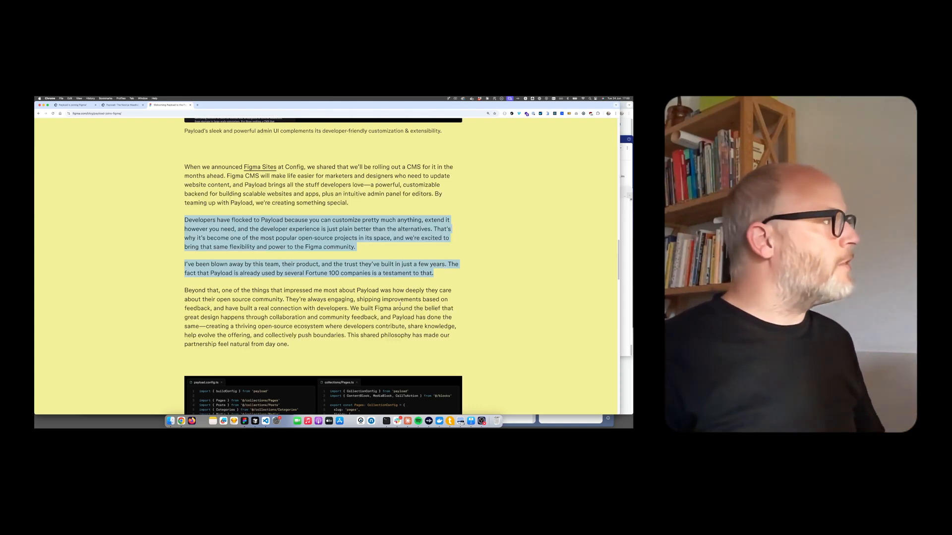
pyautogui.scroll(-1, 383, 300)
pyautogui.scroll(-1, 383, 300)
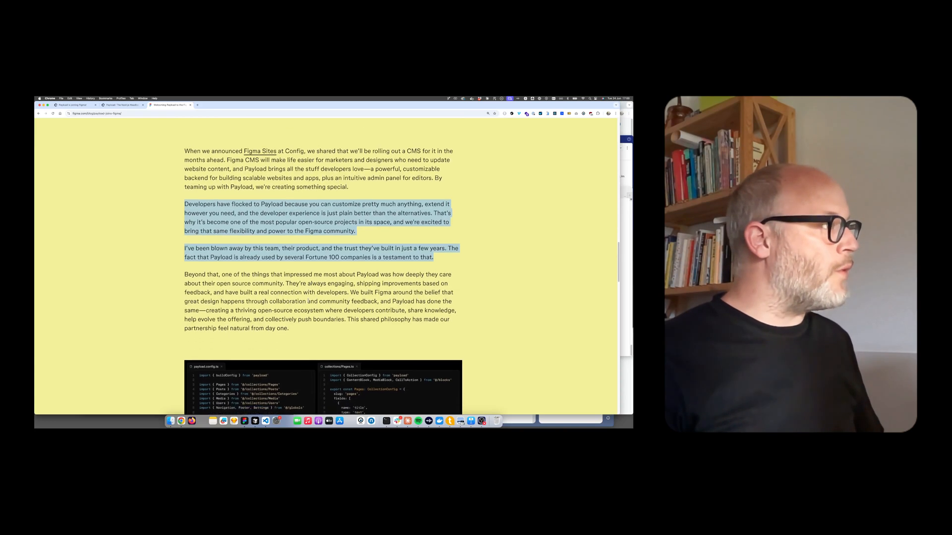
pyautogui.scroll(-1, 383, 300)
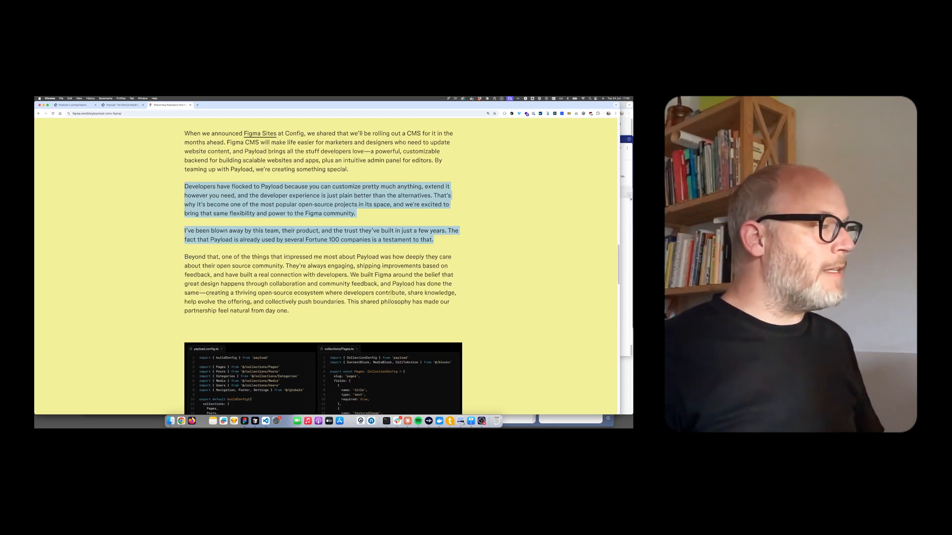
# Highlight the open-source community passage, its shared-philosophy sentence, and the word Payload.
pyautogui.moveTo(339, 258)
pyautogui.mouseDown()
pyautogui.moveTo(406, 267)
pyautogui.moveTo(320, 268)
pyautogui.moveTo(331, 275)
pyautogui.moveTo(328, 294)
pyautogui.moveTo(350, 275)
pyautogui.moveTo(352, 293)
pyautogui.moveTo(289, 311)
pyautogui.mouseUp()
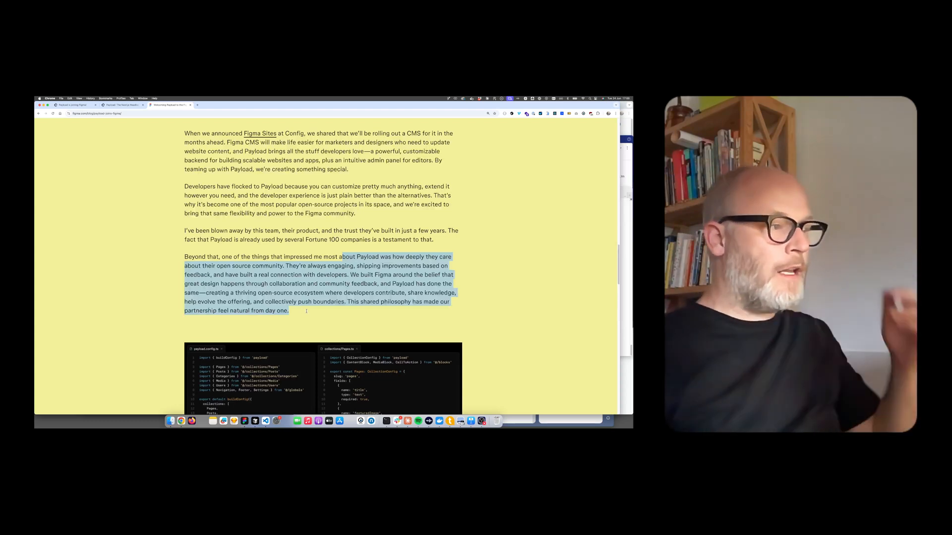
pyautogui.click(308, 312)
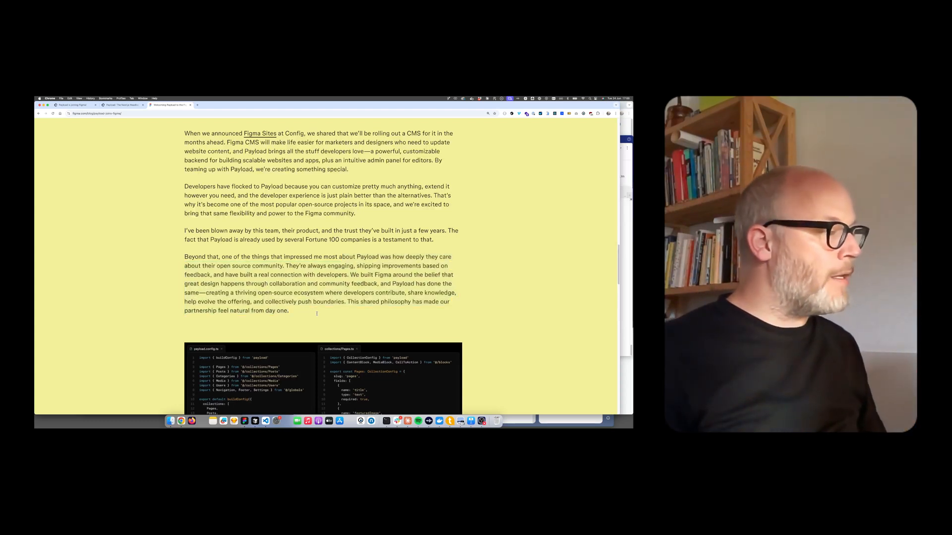
pyautogui.moveTo(308, 313); pyautogui.dragTo(328, 302)
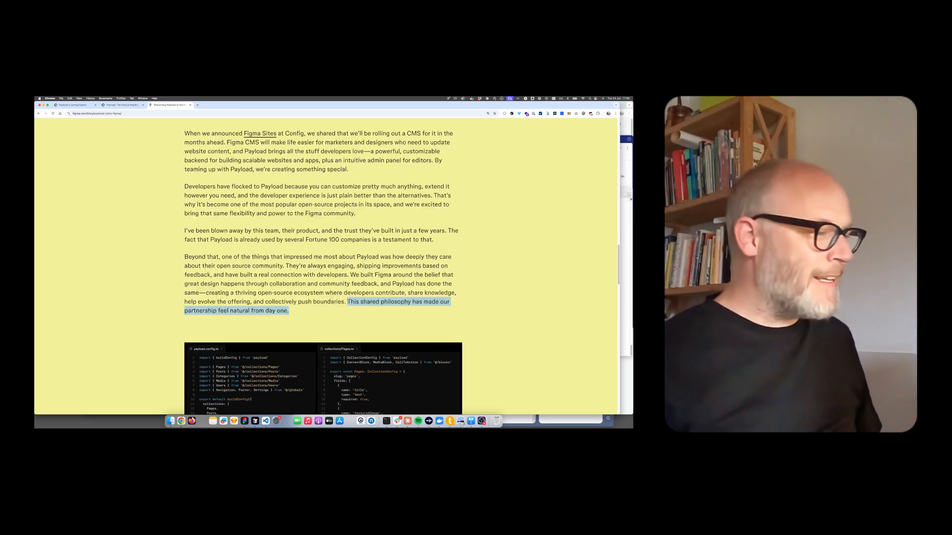
pyautogui.doubleClick(368, 257)
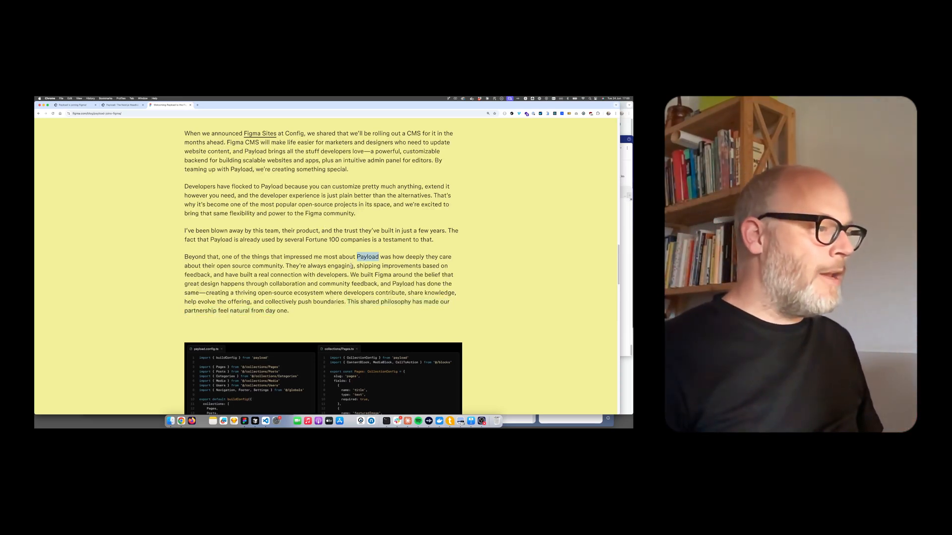
# Search for Payload's GitHub repo and open LICENSE.md confirming the MIT License.
pyautogui.press('super+t')
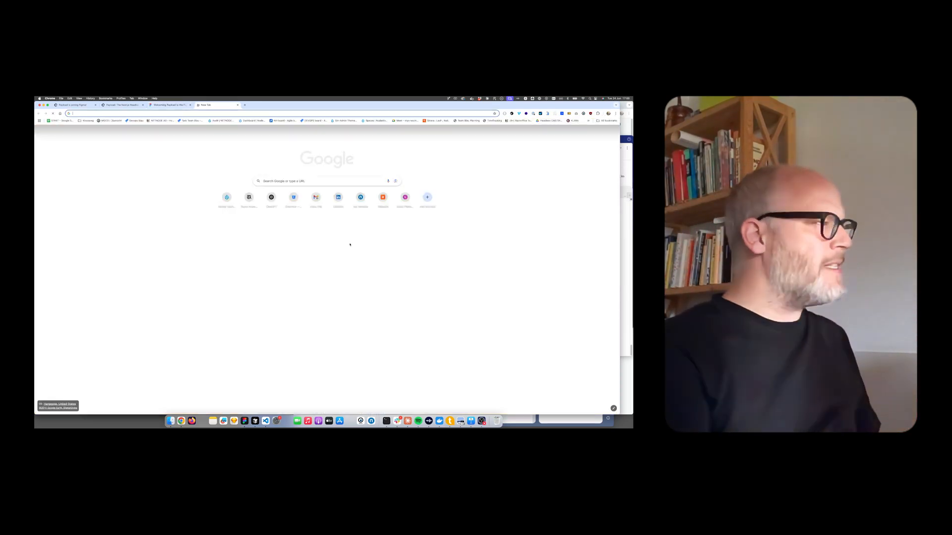
pyautogui.write('pay')
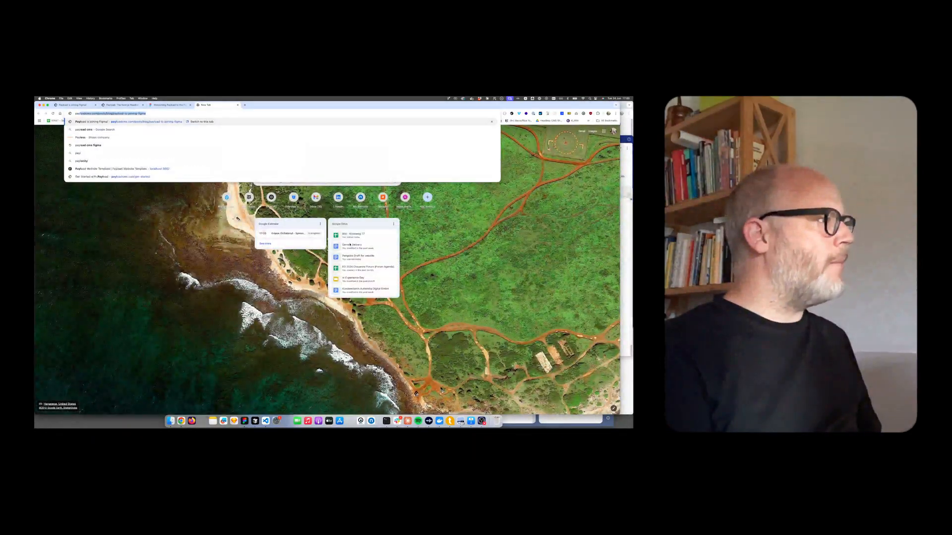
pyautogui.write('load github')
pyautogui.press('Return')
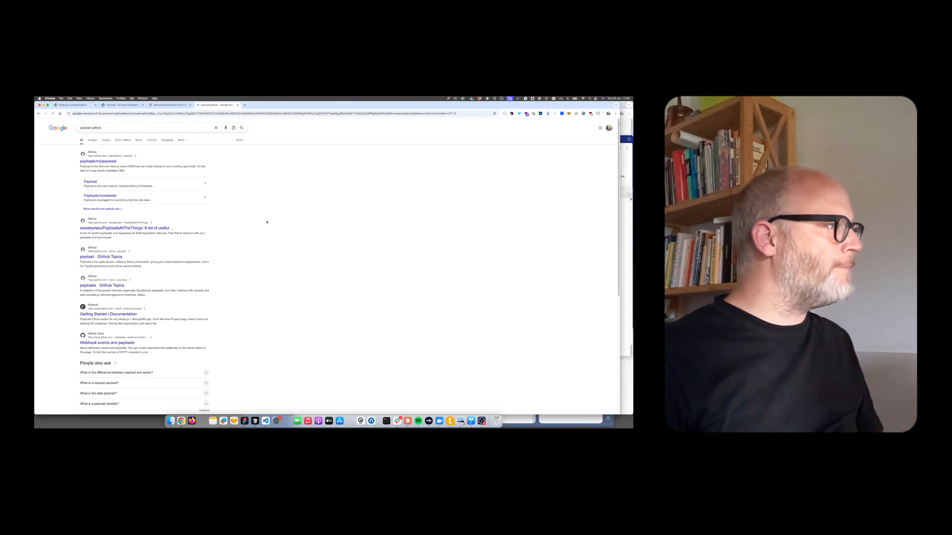
pyautogui.scroll(-5, 255, 280)
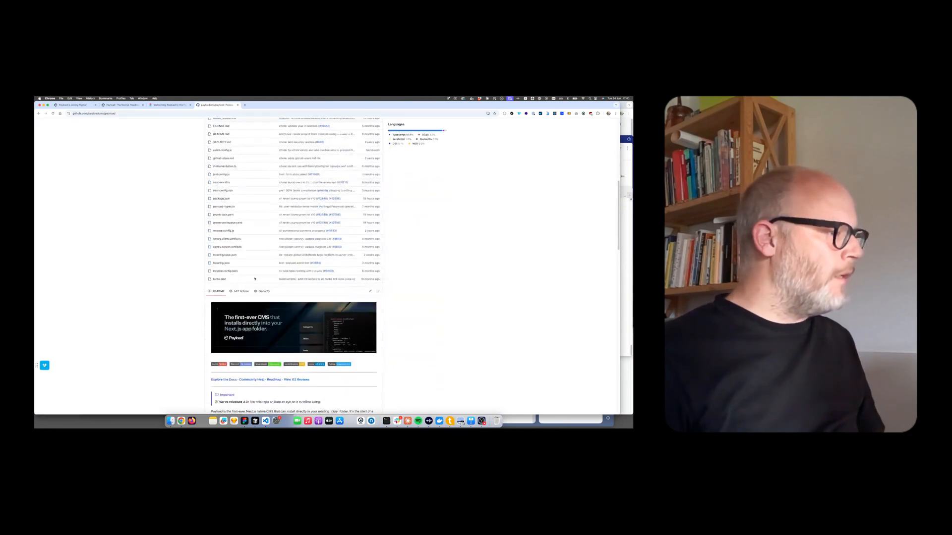
pyautogui.press('super+f')
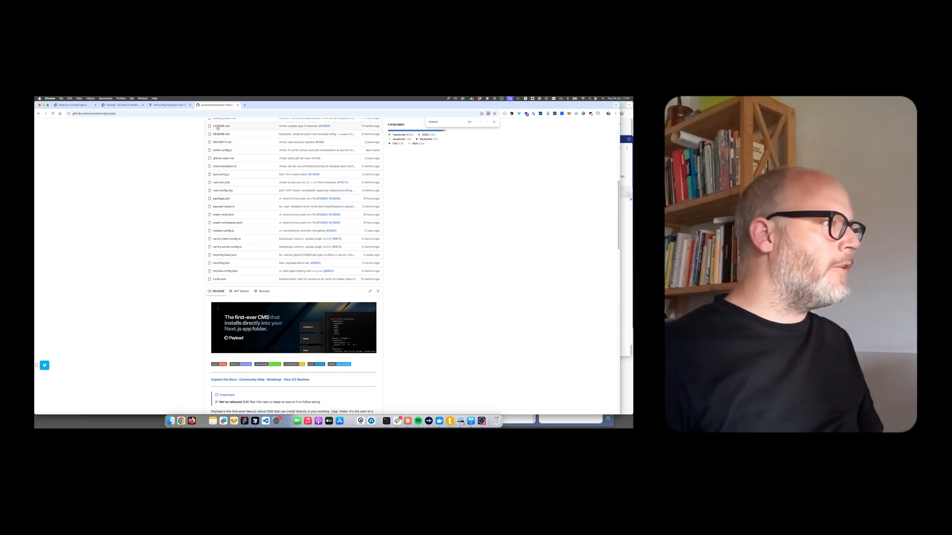
pyautogui.click(225, 197)
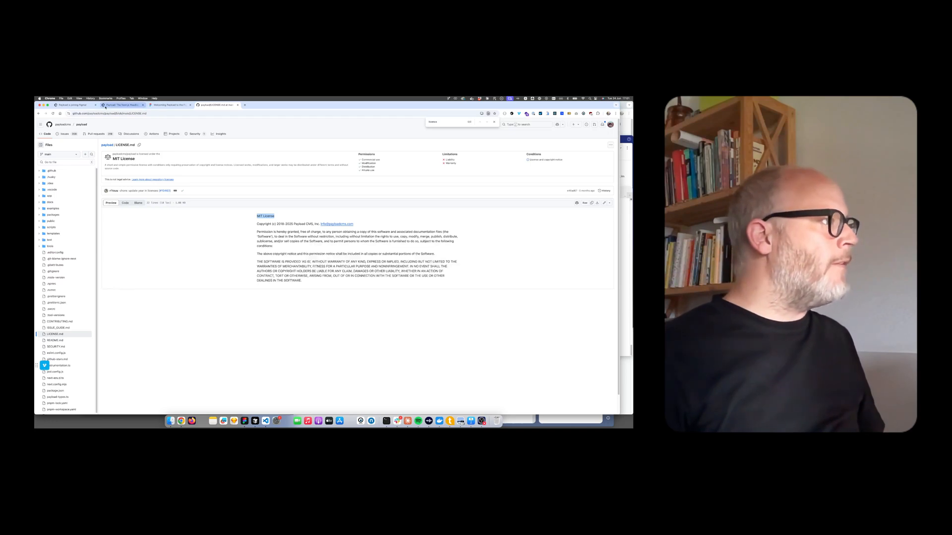
pyautogui.press('Escape')
# Return to Figma's post and highlight the 'Beyond that' open-source community paragraph.
pyautogui.click(123, 105)
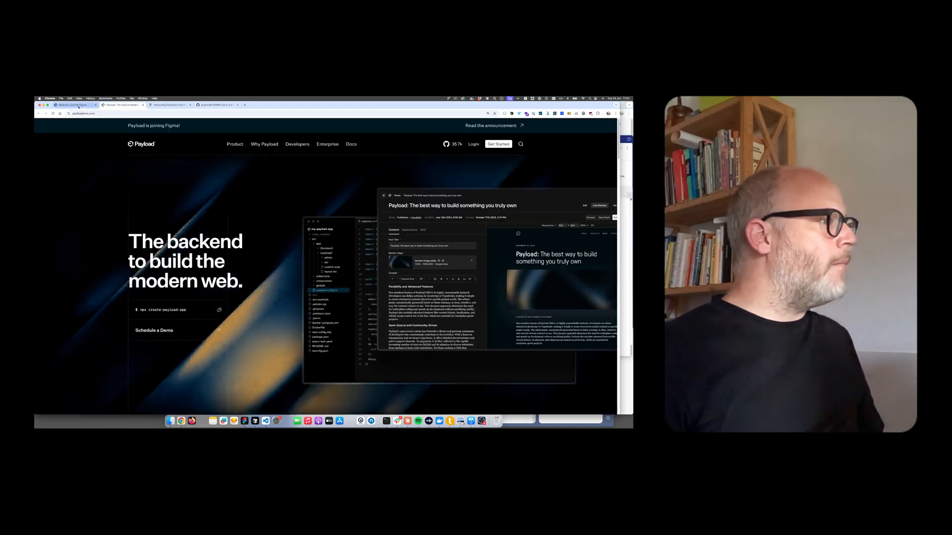
pyautogui.click(143, 106)
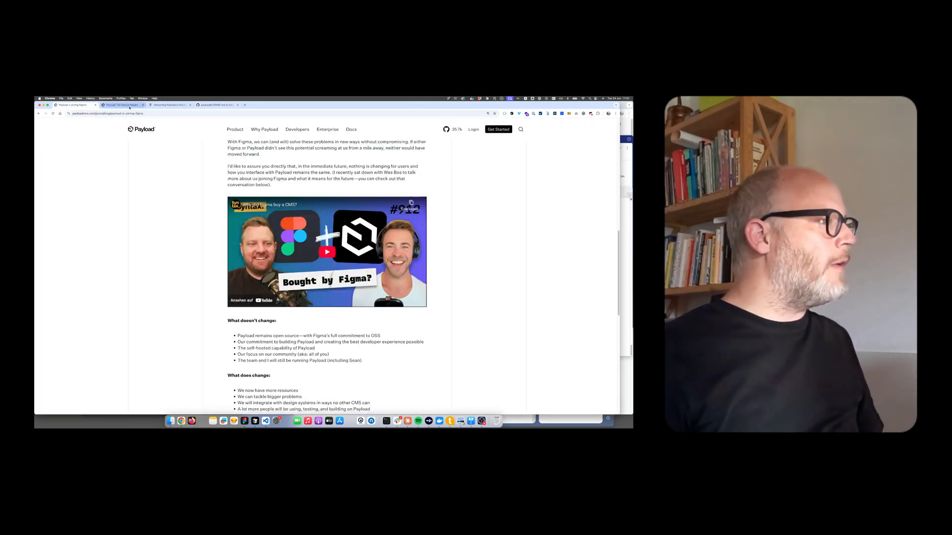
pyautogui.click(123, 105)
pyautogui.click(171, 105)
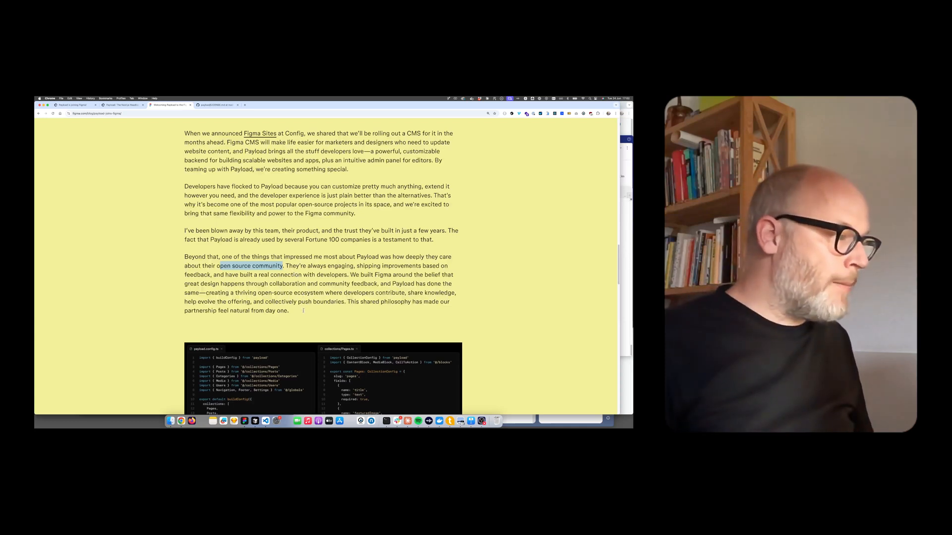
pyautogui.moveTo(304, 312); pyautogui.dragTo(174, 250)
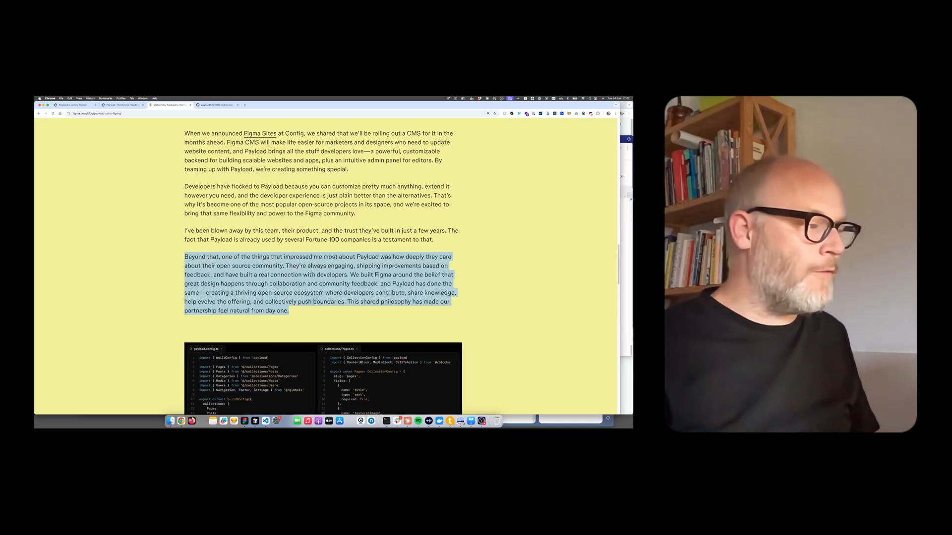
pyautogui.scroll(-3, 308, 274)
pyautogui.scroll(-1, 308, 274)
pyautogui.scroll(-4, 306, 268)
pyautogui.scroll(-2, 305, 262)
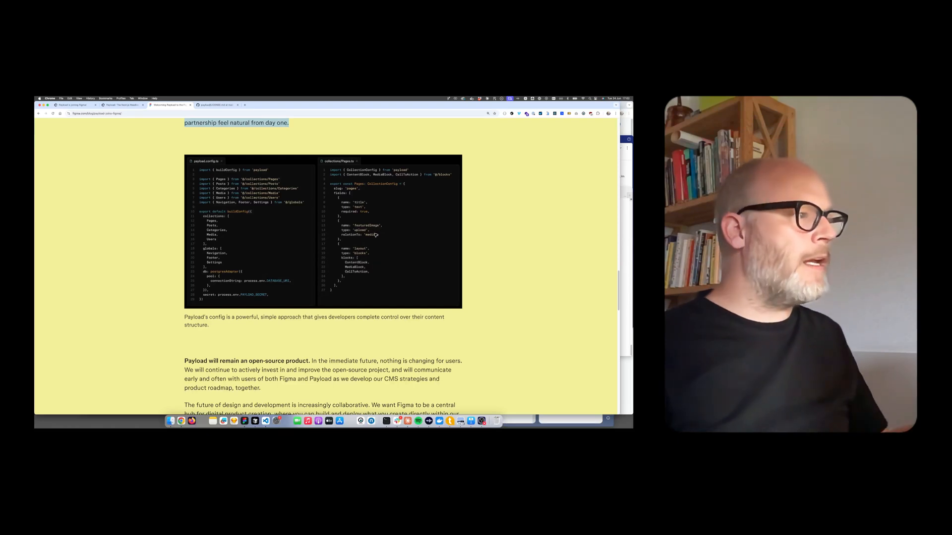
pyautogui.scroll(-2, 359, 222)
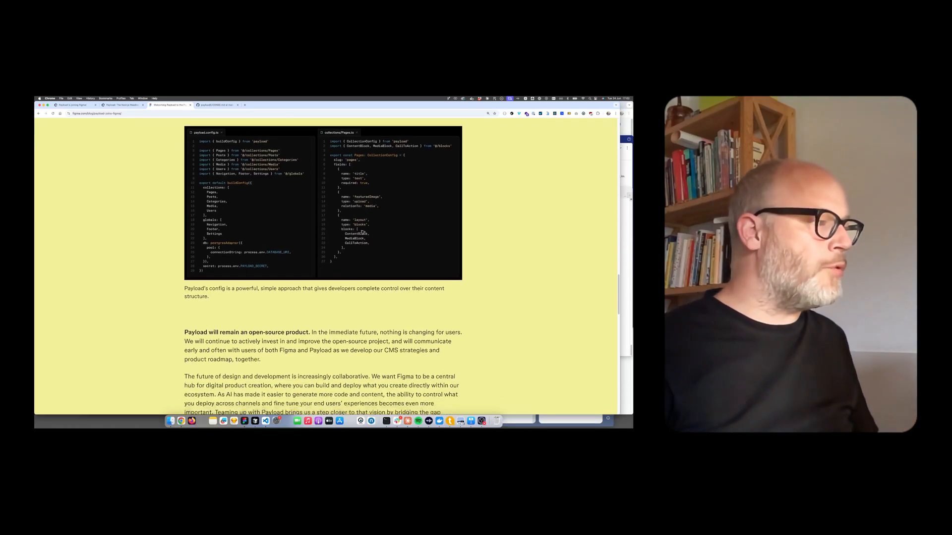
pyautogui.scroll(-2, 363, 247)
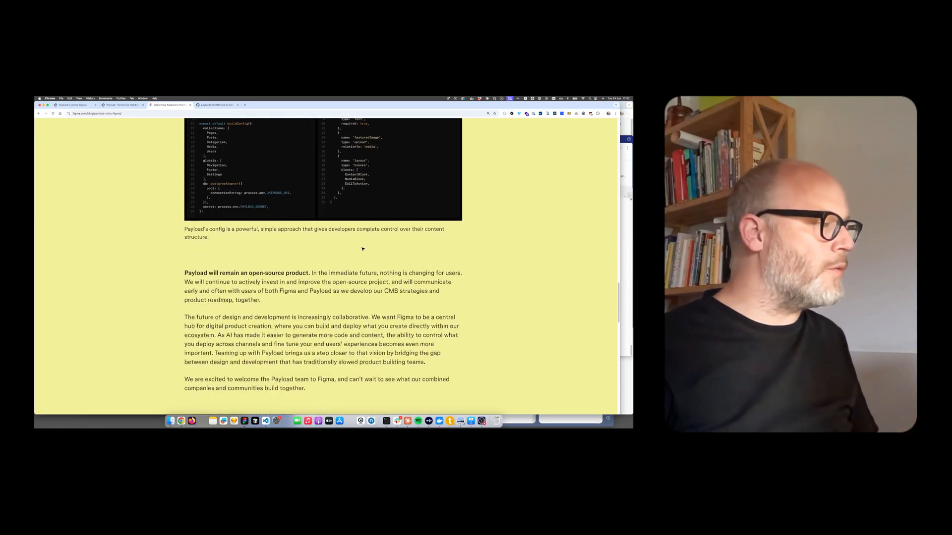
pyautogui.scroll(-2, 363, 247)
pyautogui.scroll(-1, 363, 247)
pyautogui.scroll(-2, 363, 249)
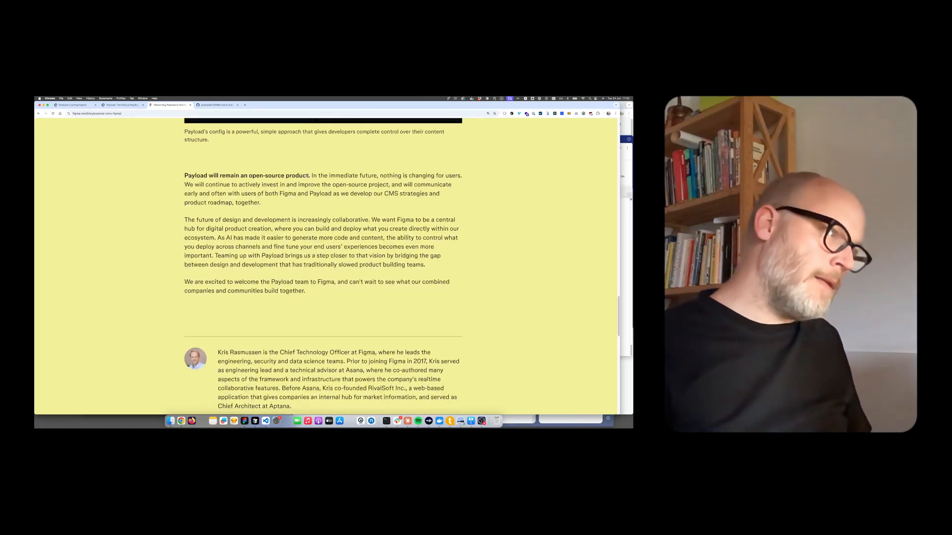
# Highlight the sentence promising Payload will remain an open-source product.
pyautogui.moveTo(310, 175); pyautogui.dragTo(188, 175)
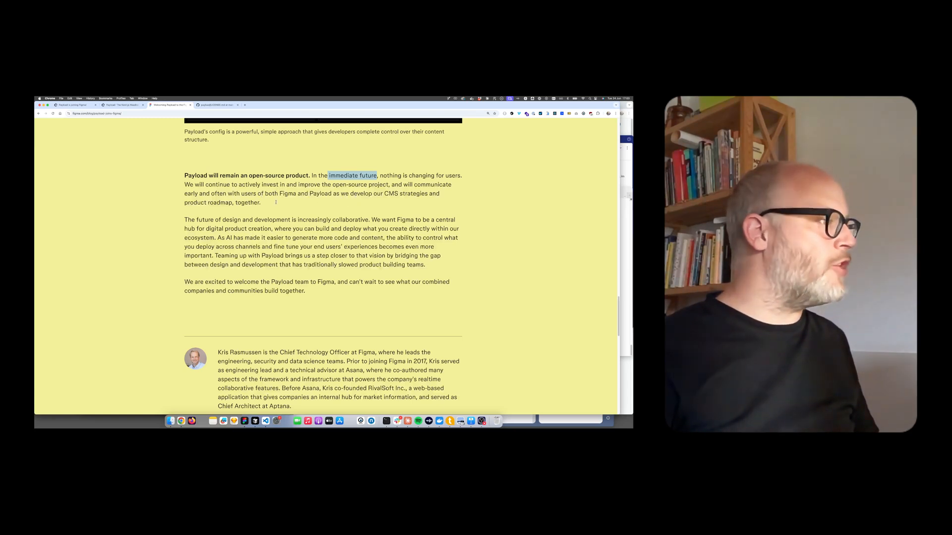
pyautogui.moveTo(260, 203); pyautogui.dragTo(187, 193)
pyautogui.doubleClick(186, 219)
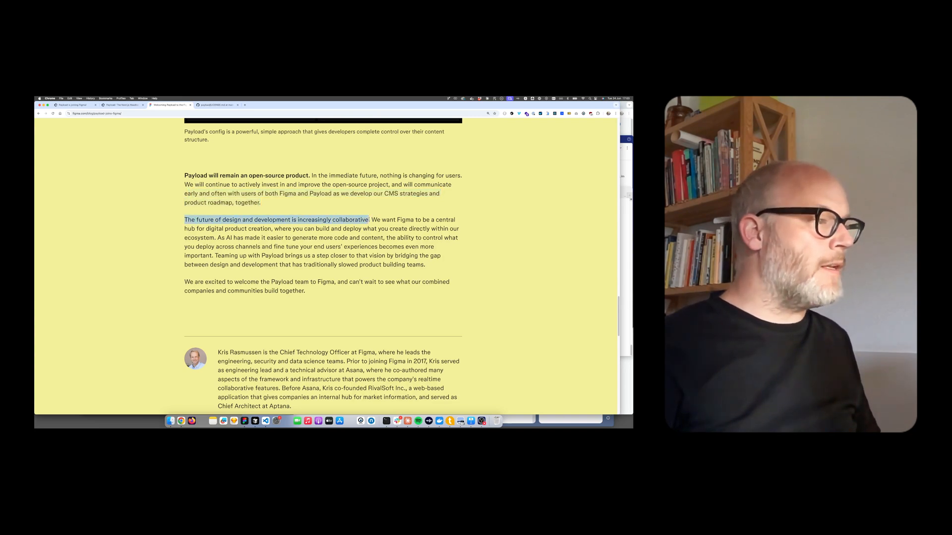
pyautogui.moveTo(370, 219); pyautogui.dragTo(366, 228)
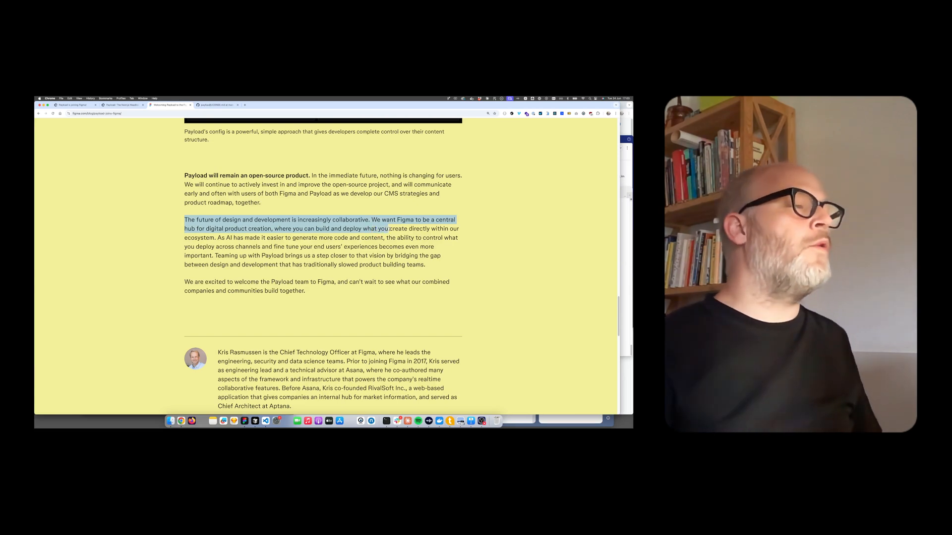
pyautogui.moveTo(407, 229); pyautogui.dragTo(307, 238)
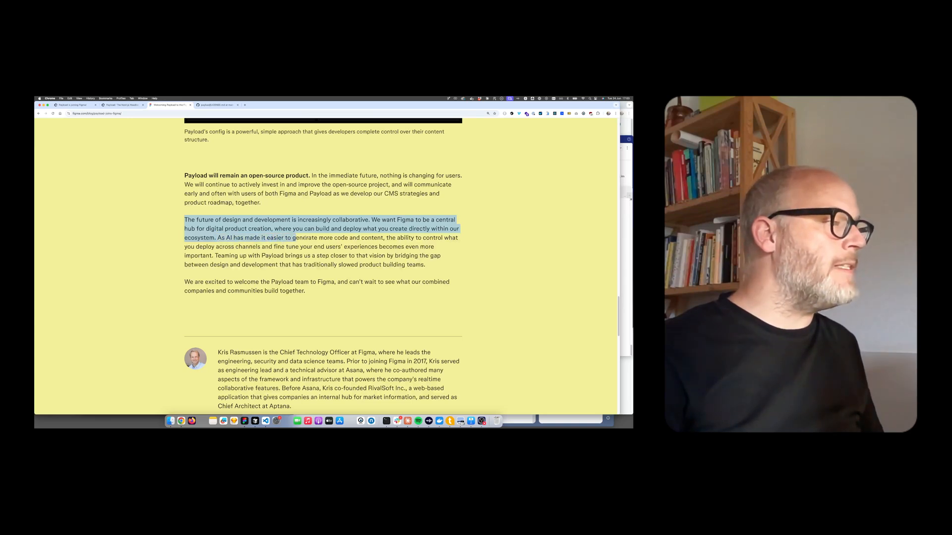
pyautogui.moveTo(342, 238); pyautogui.dragTo(385, 238)
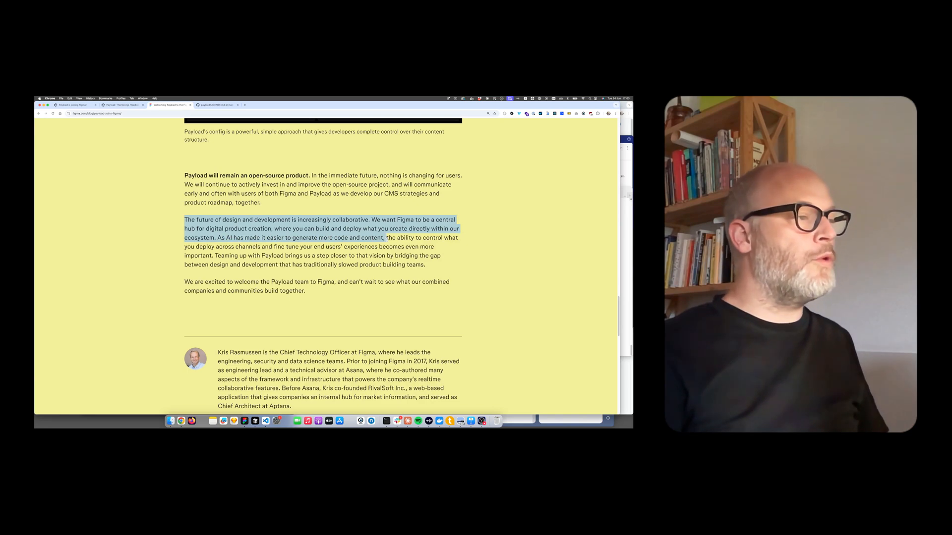
pyautogui.moveTo(386, 239); pyautogui.dragTo(381, 247)
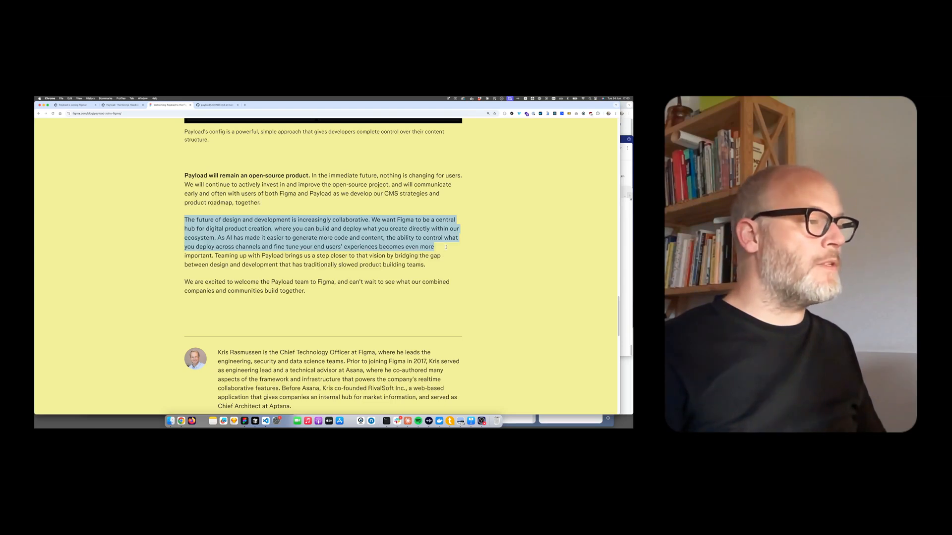
pyautogui.moveTo(446, 248); pyautogui.dragTo(447, 256)
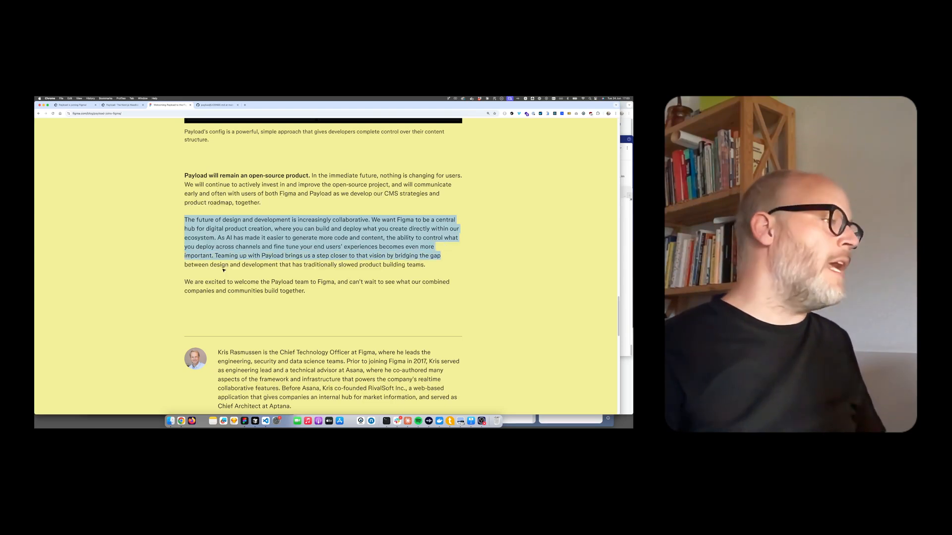
pyautogui.click(267, 257)
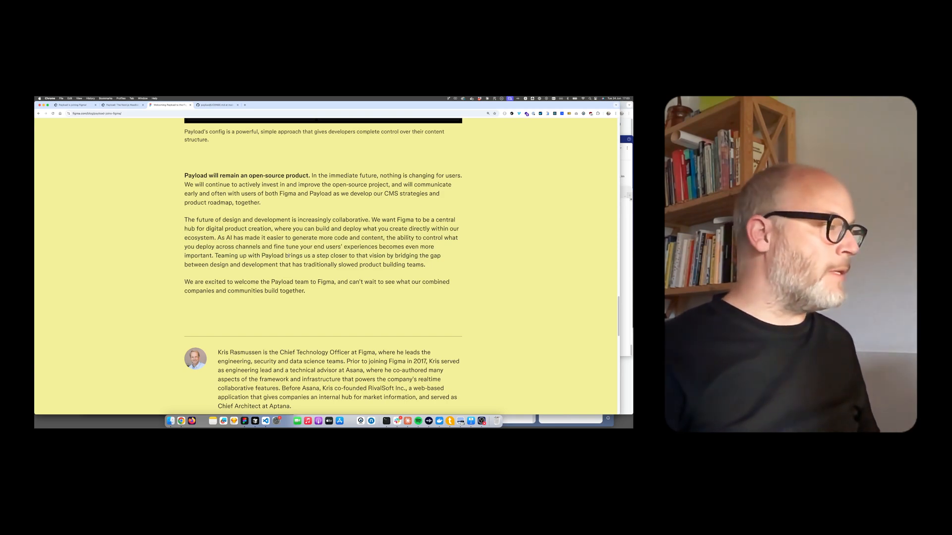
pyautogui.moveTo(280, 265); pyautogui.dragTo(415, 264)
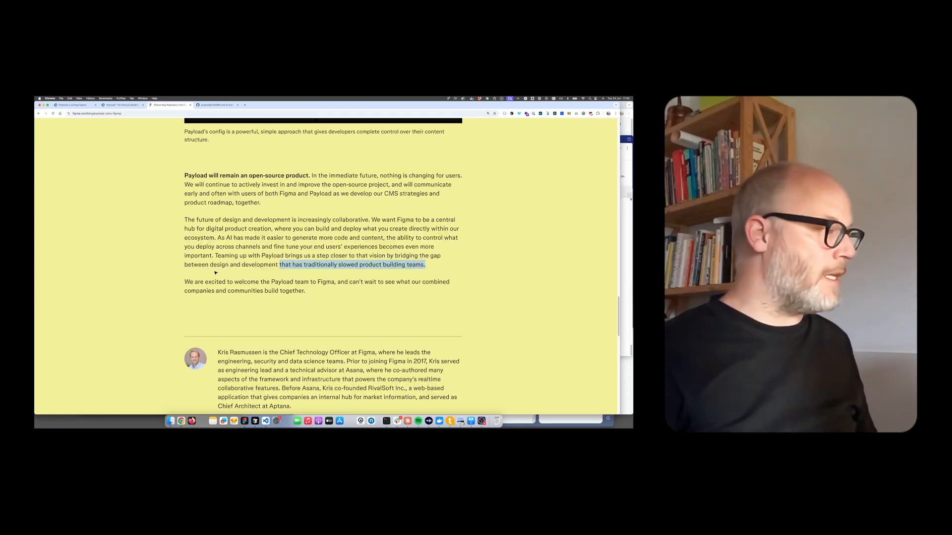
pyautogui.moveTo(185, 282); pyautogui.dragTo(316, 292)
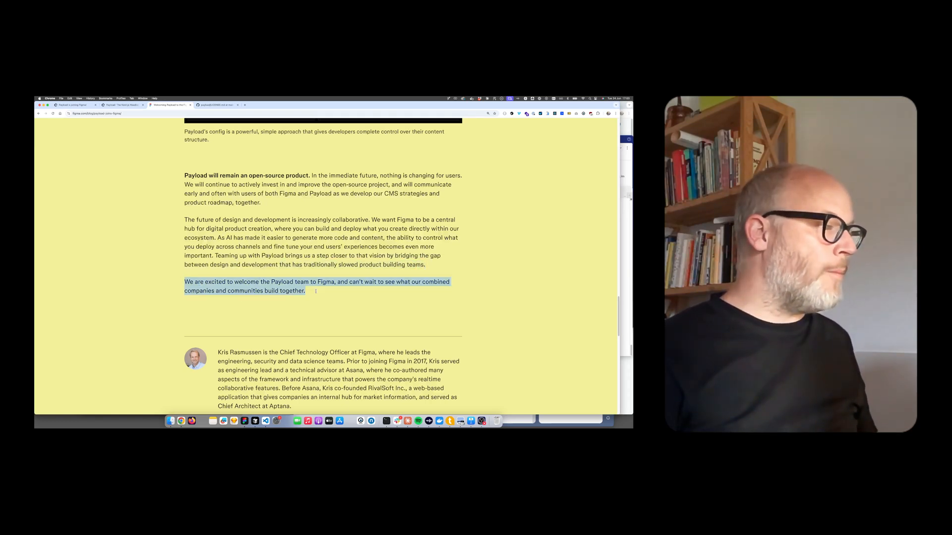
pyautogui.click(316, 292)
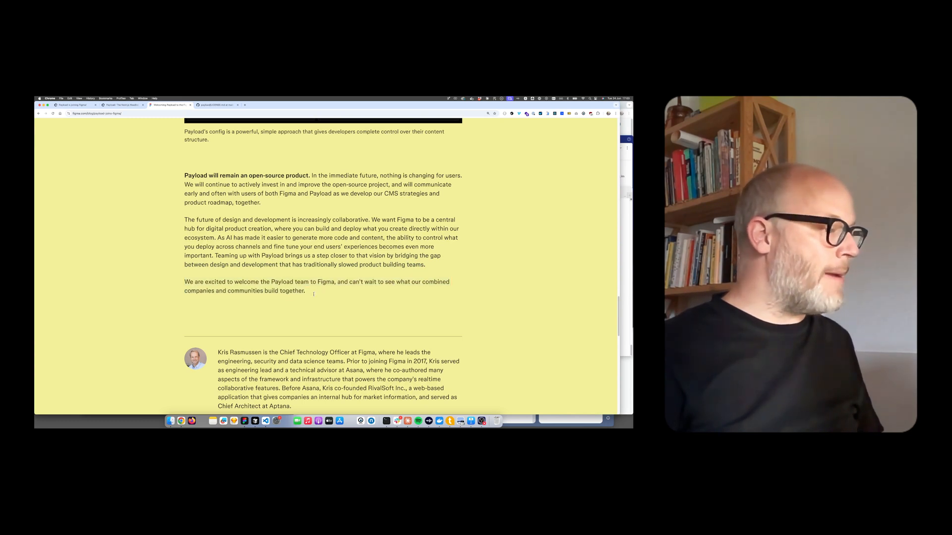
pyautogui.scroll(2, 298, 283)
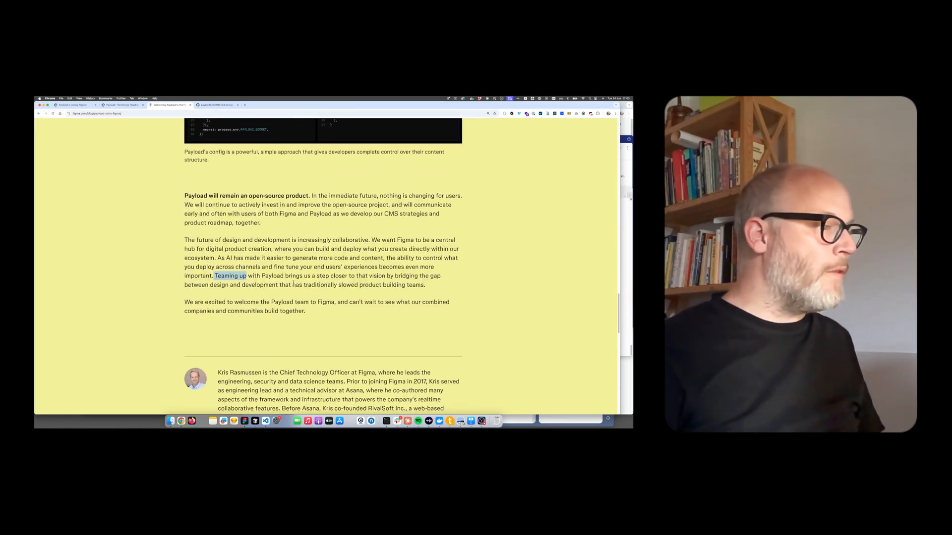
pyautogui.moveTo(215, 276); pyautogui.dragTo(427, 286)
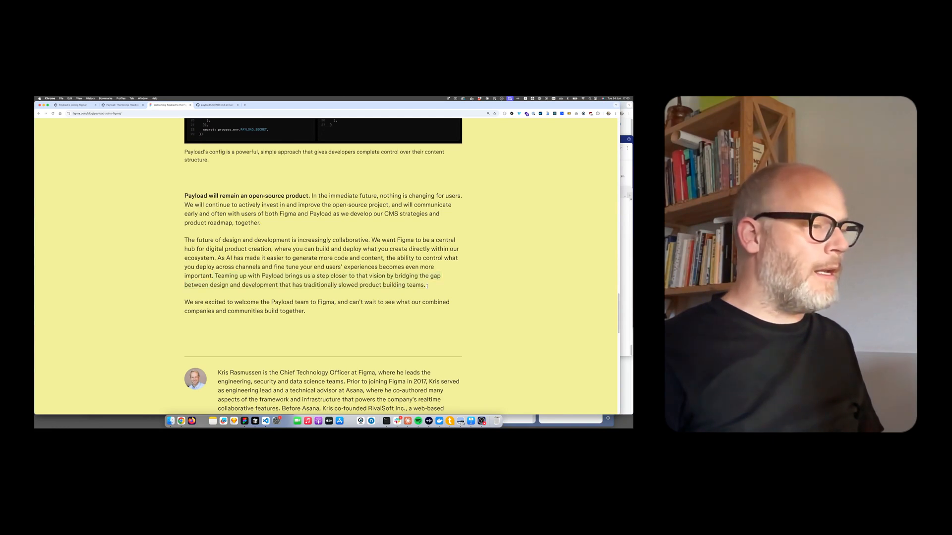
# Select the paragraph stating the future of design and development is increasingly collaborative.
pyautogui.moveTo(428, 286); pyautogui.dragTo(190, 240)
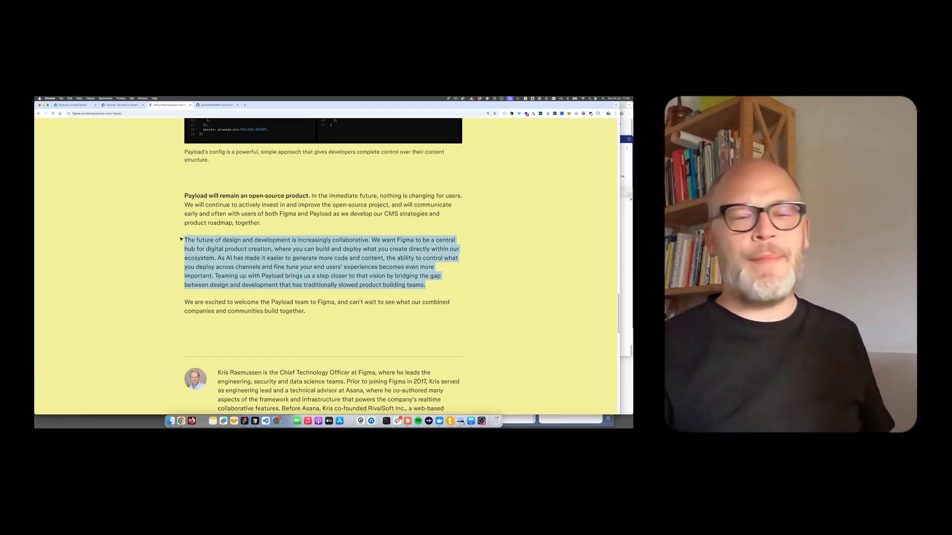
# Load the NodeHive website by entering 'nodehive' in a new tab.
pyautogui.click(244, 106)
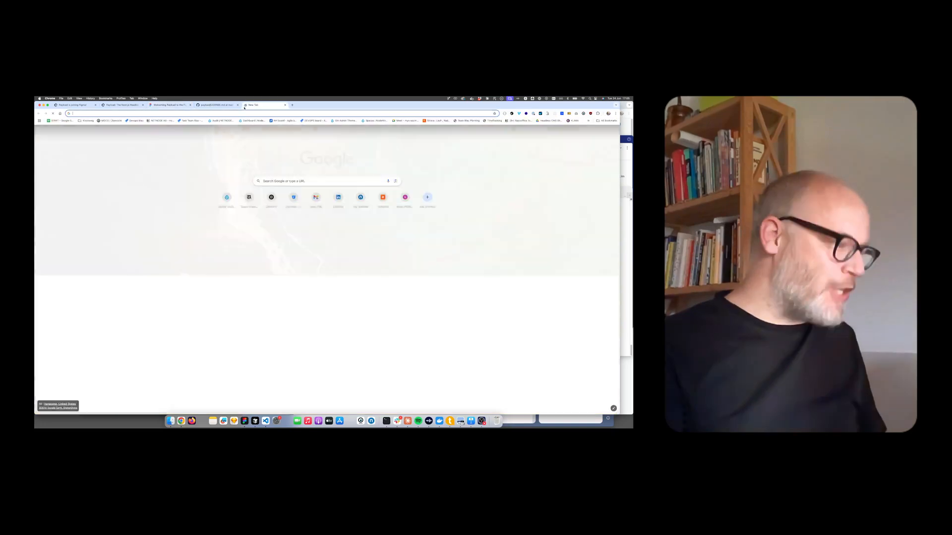
pyautogui.write('nodehive')
pyautogui.press('Escape')
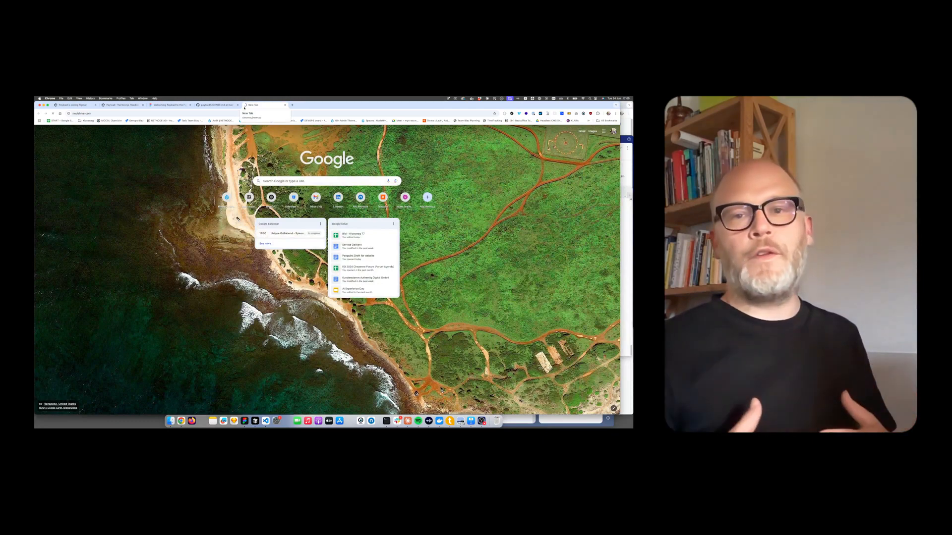
pyautogui.press('Return')
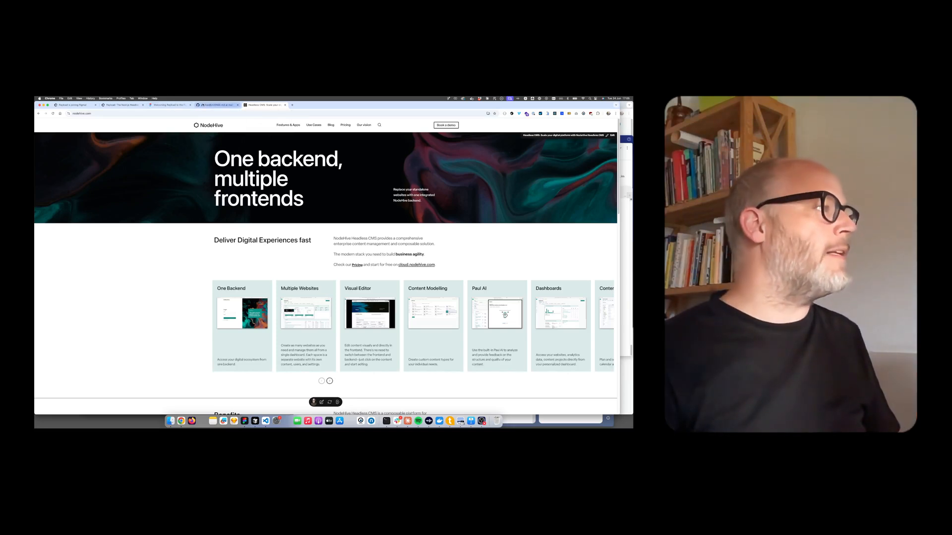
# Return to the Payload homepage tab.
pyautogui.click(132, 106)
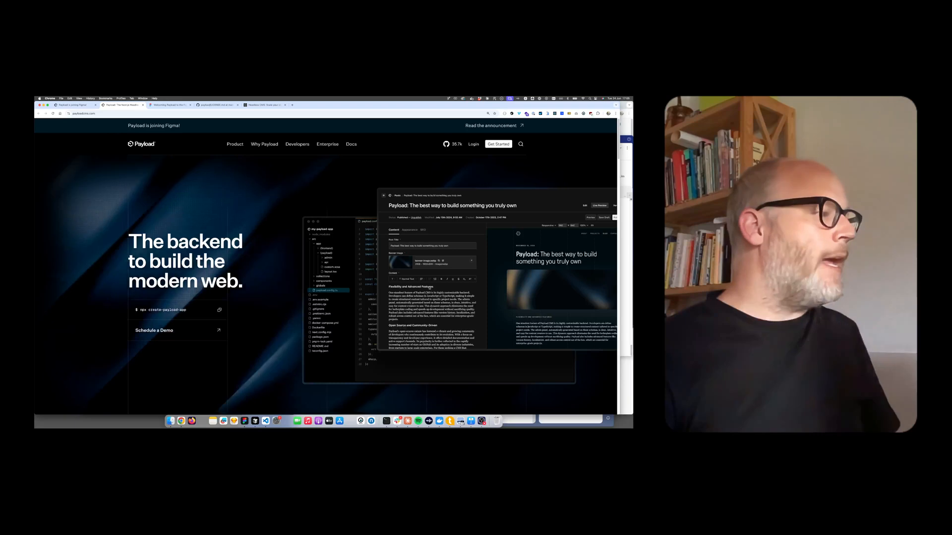